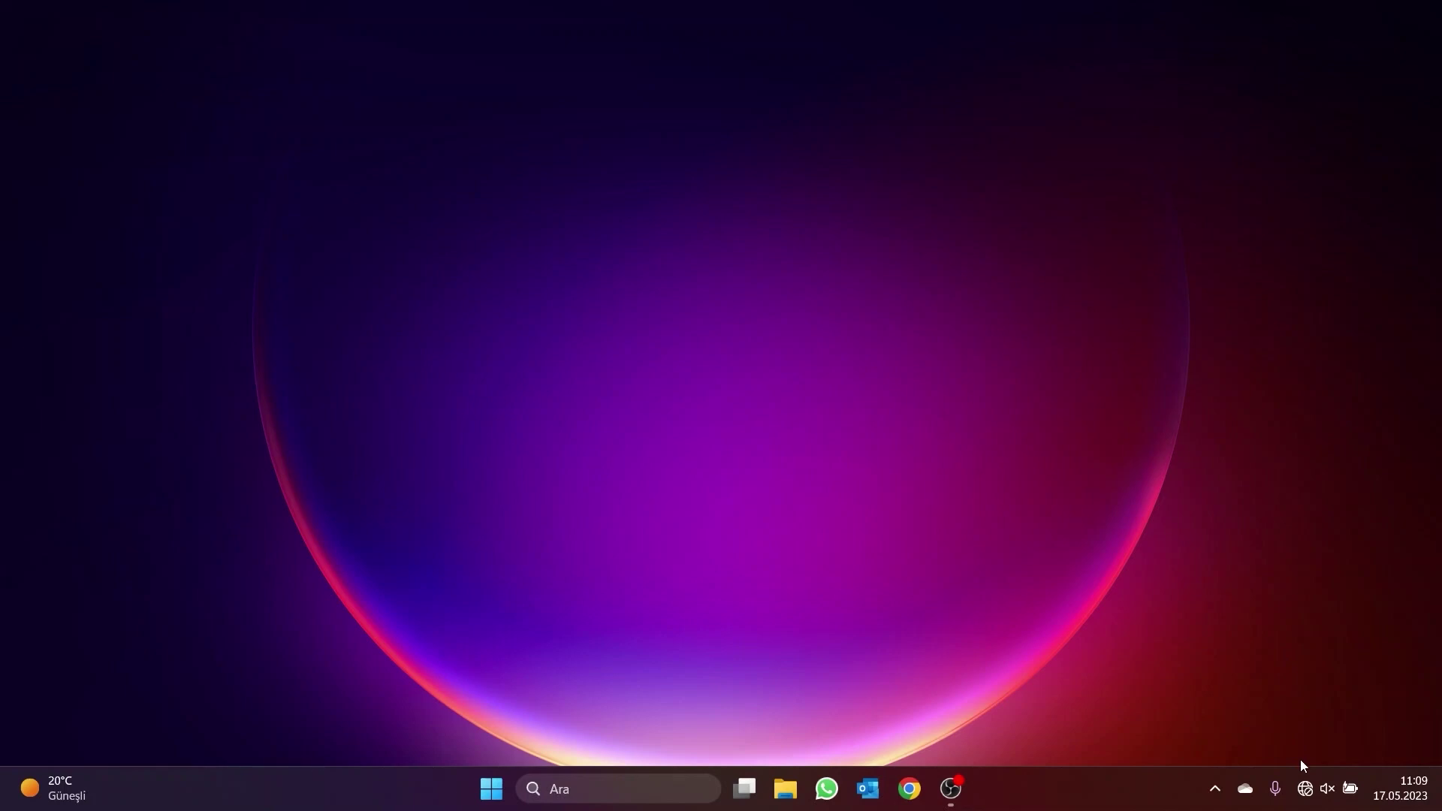
Load the Logger1000 web interface at 11.11.11.1 in Chrome
left_click(1306, 785)
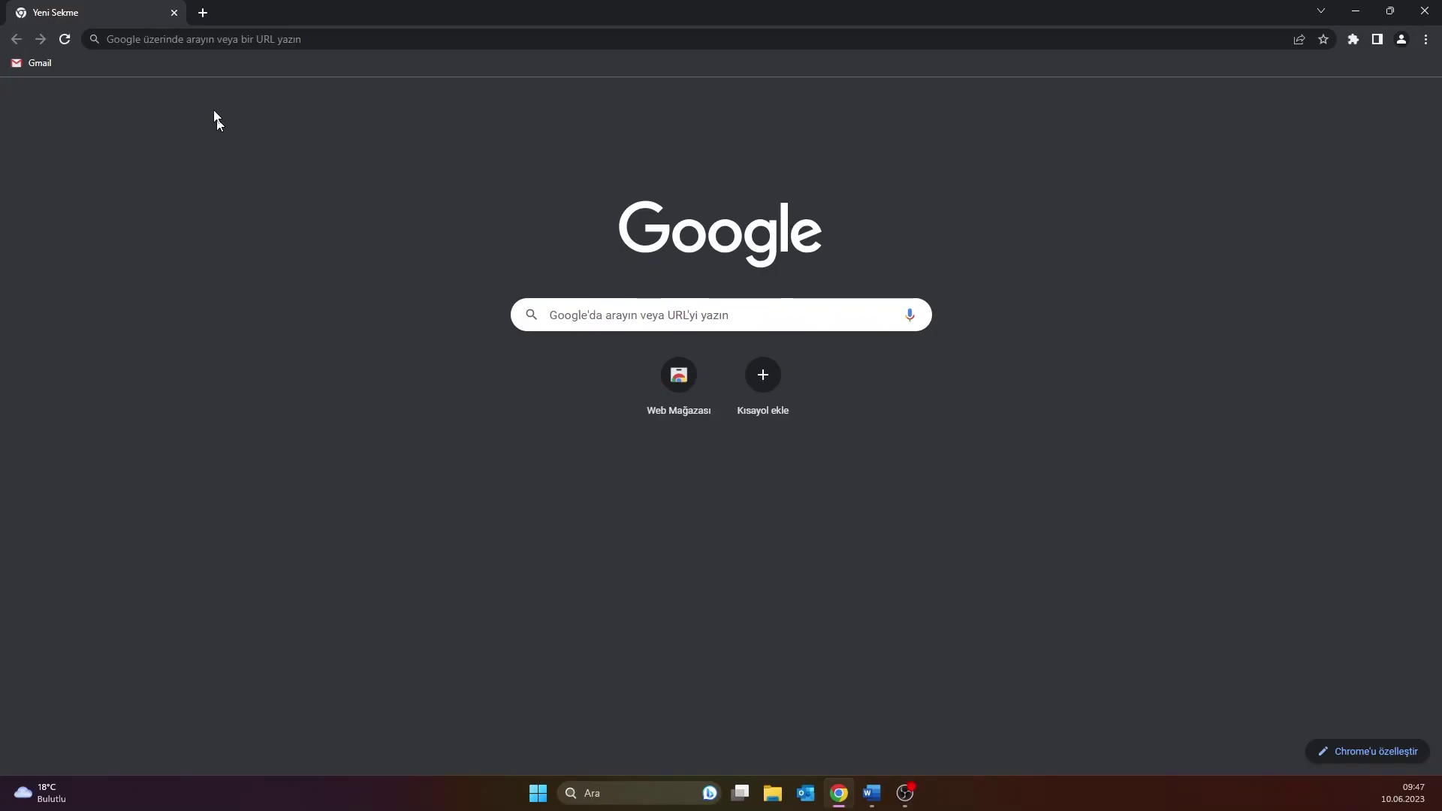
left_click(203, 35)
type("11")
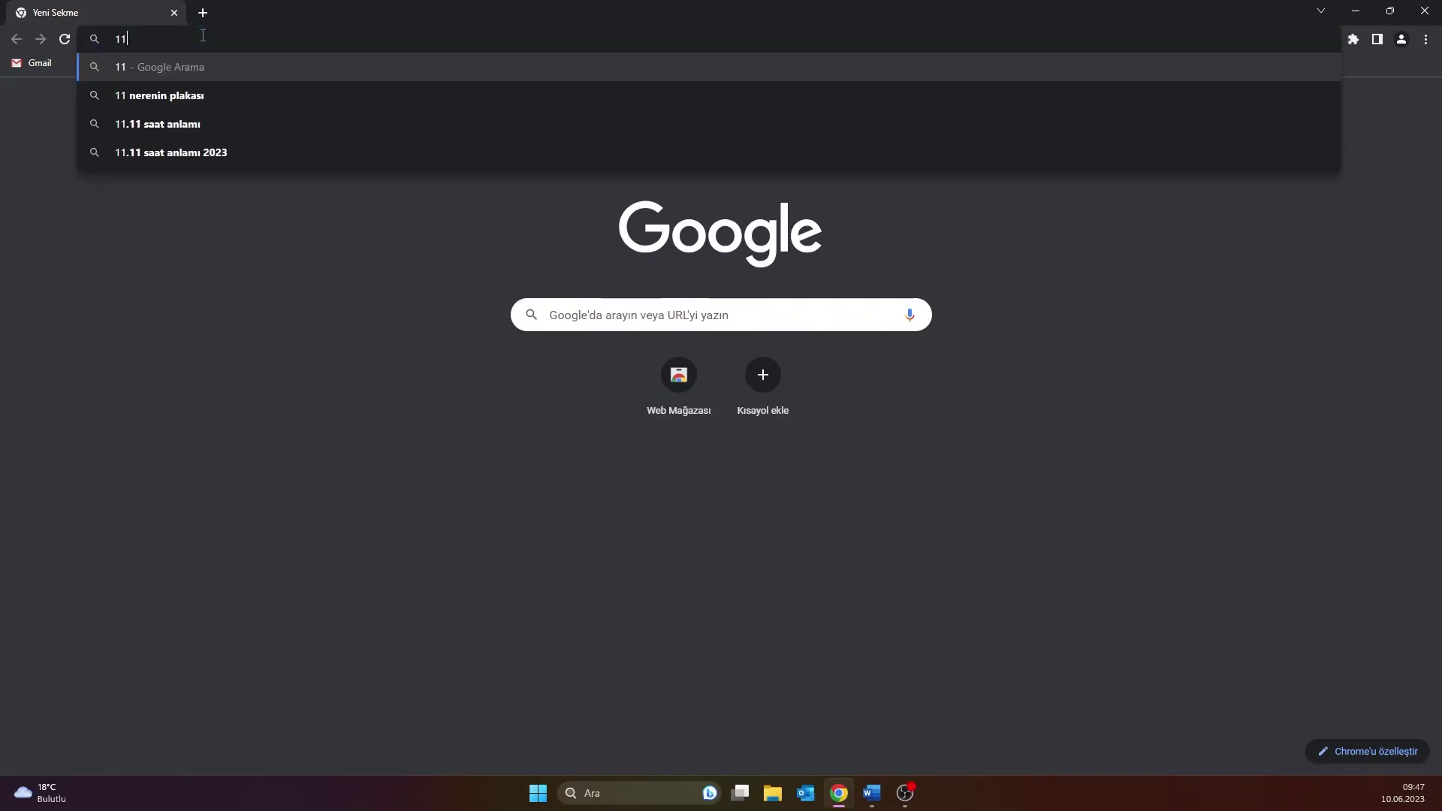
type(".11")
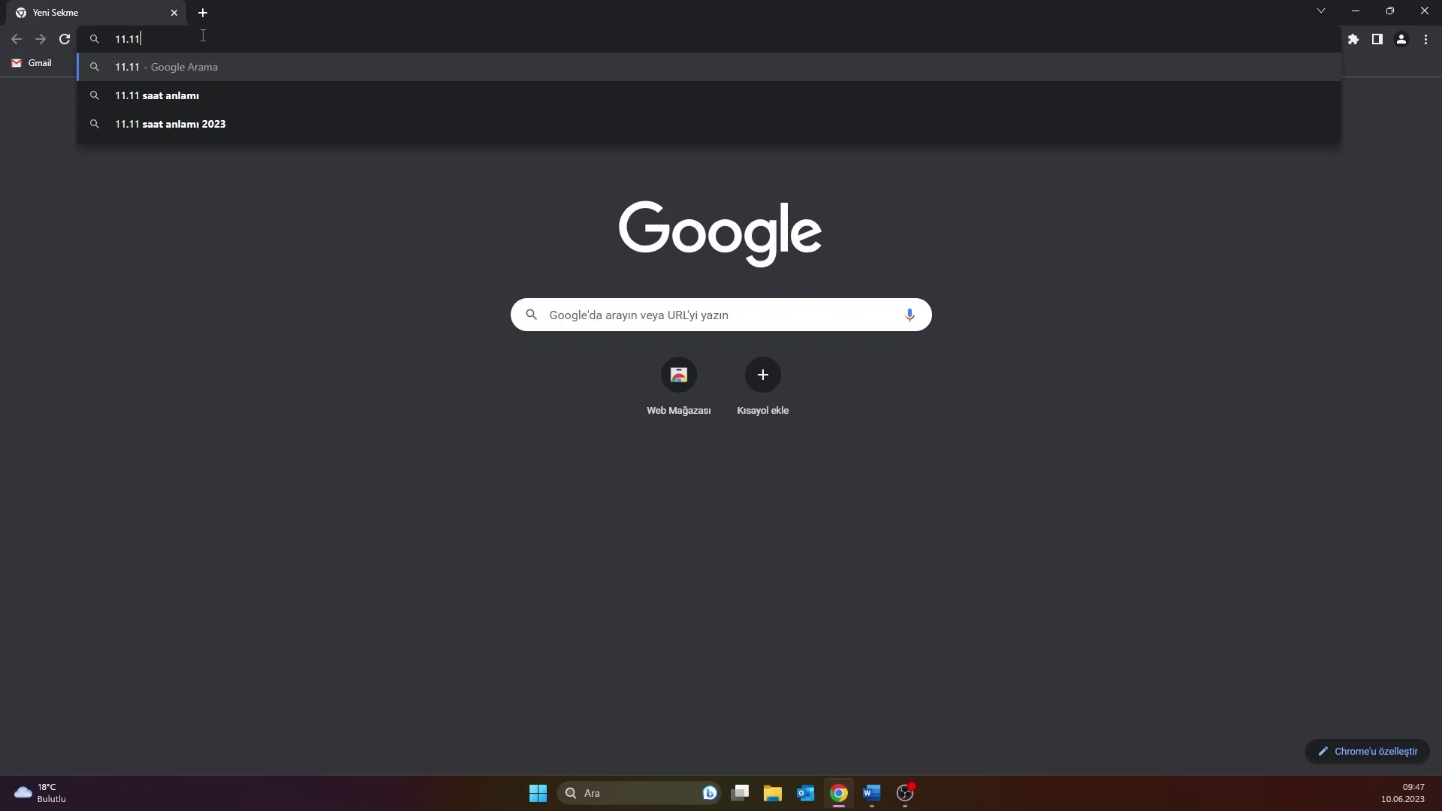
type(".11.")
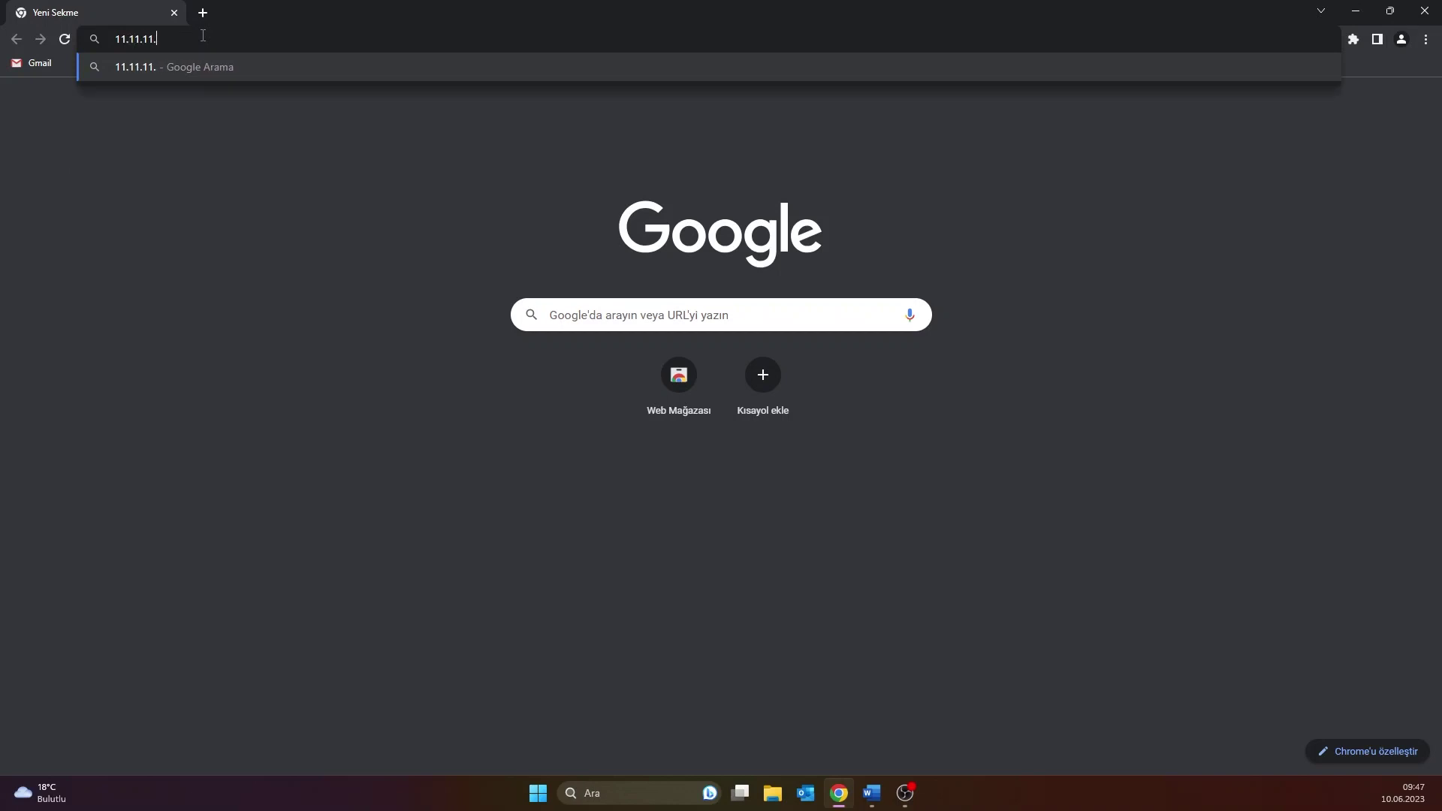
type("1")
key("Return")
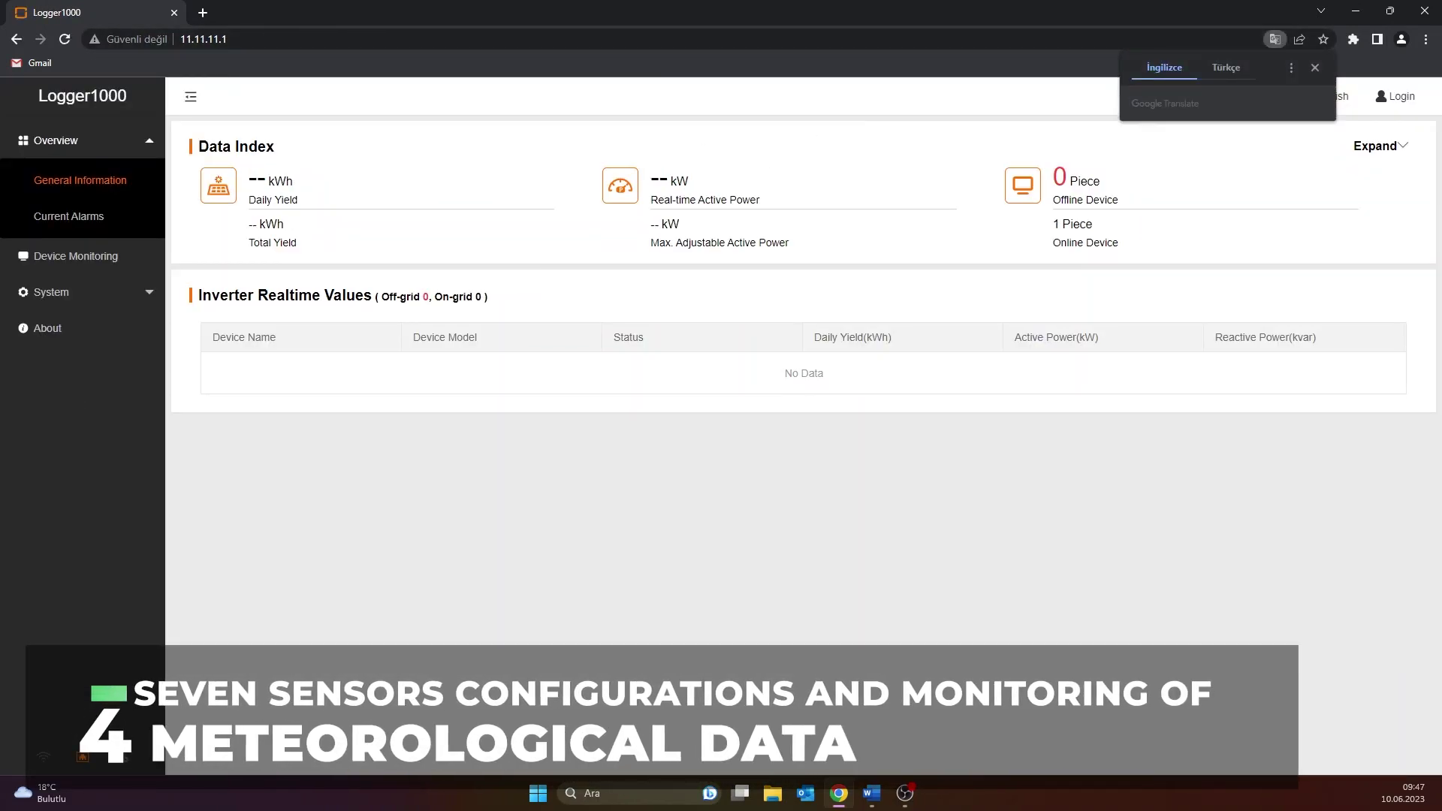
Dismiss the translation offer and log in with the maintenance password, revealing it first
key("alt+Tab")
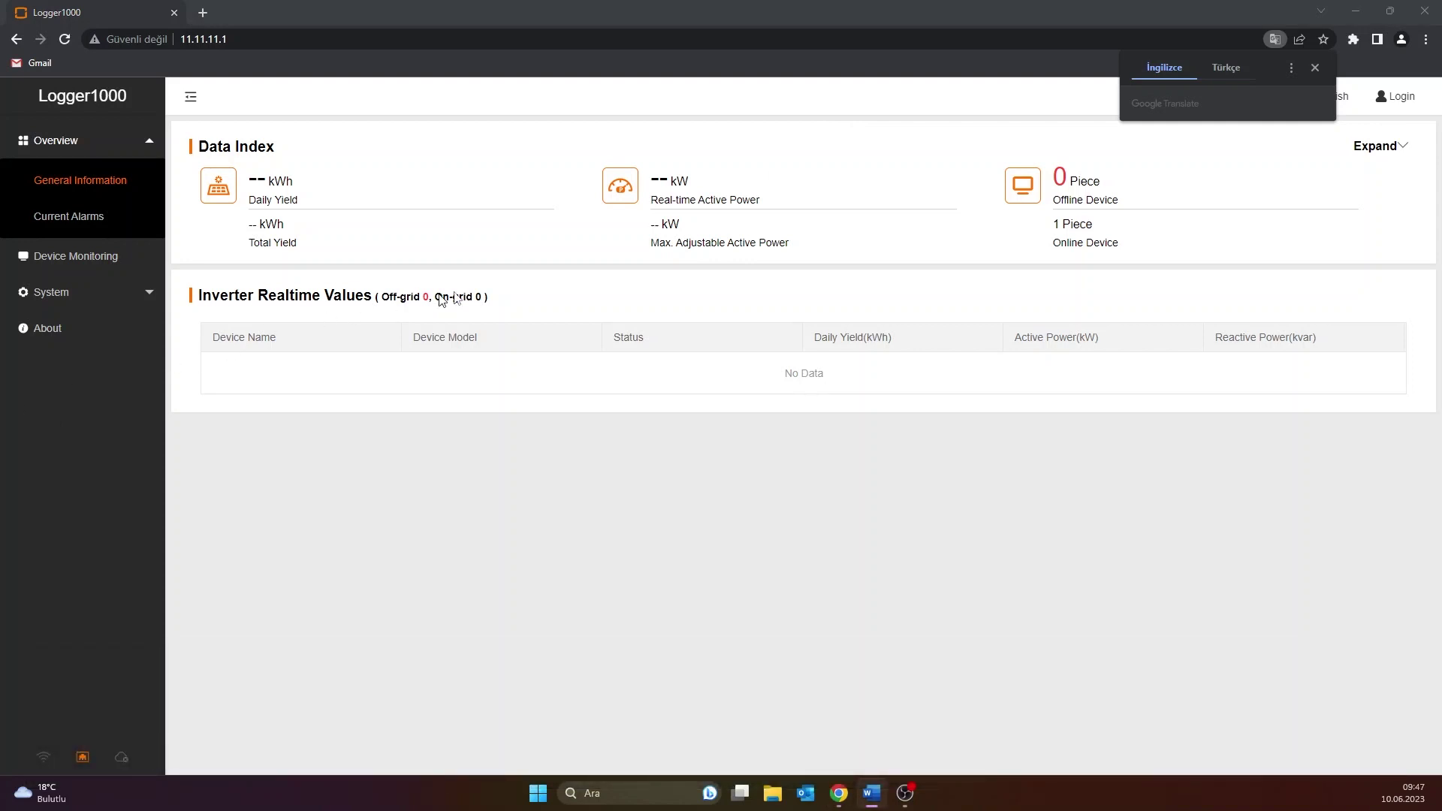
left_click(1314, 68)
left_click(1388, 102)
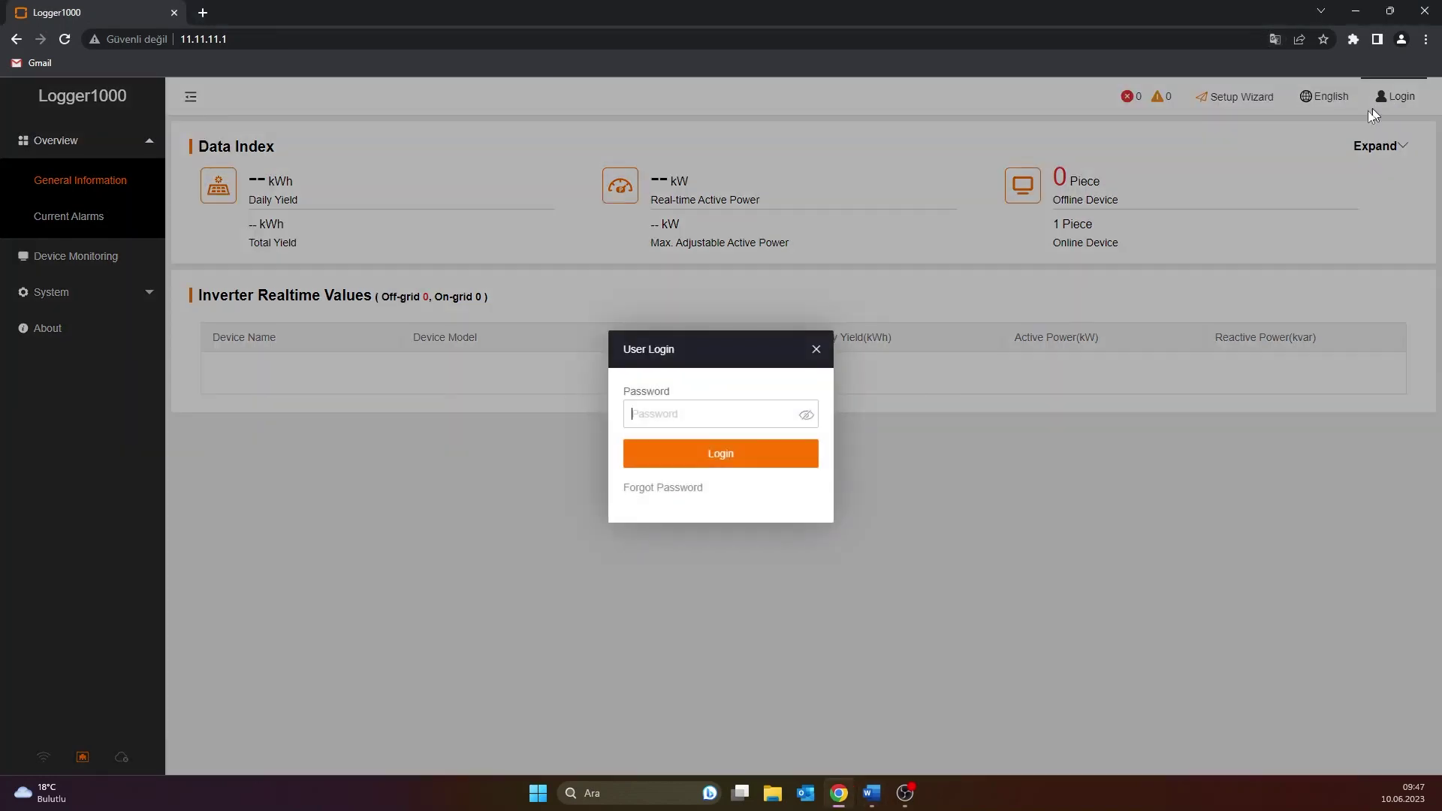
type("*")
type("w1111")
left_click(806, 415)
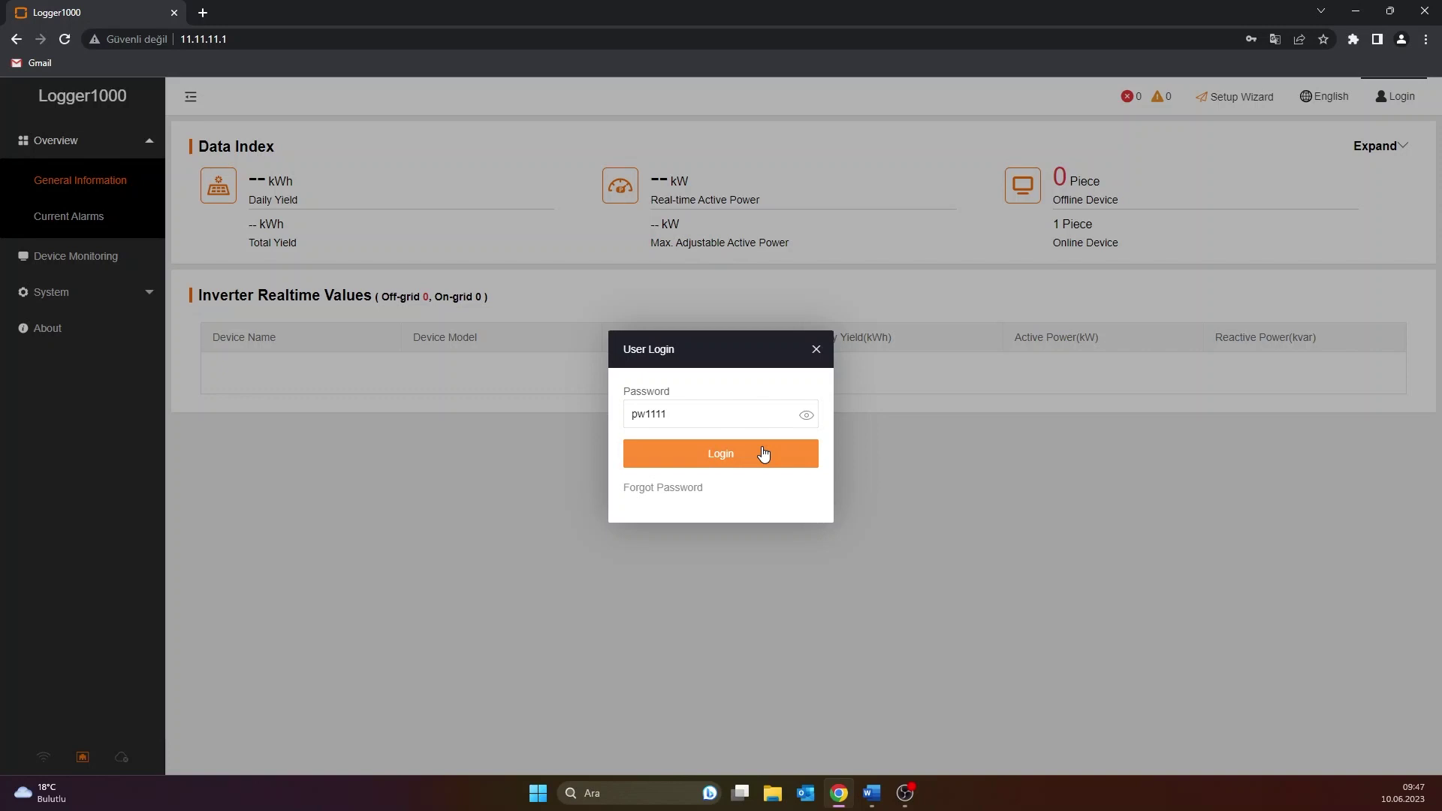
left_click(763, 453)
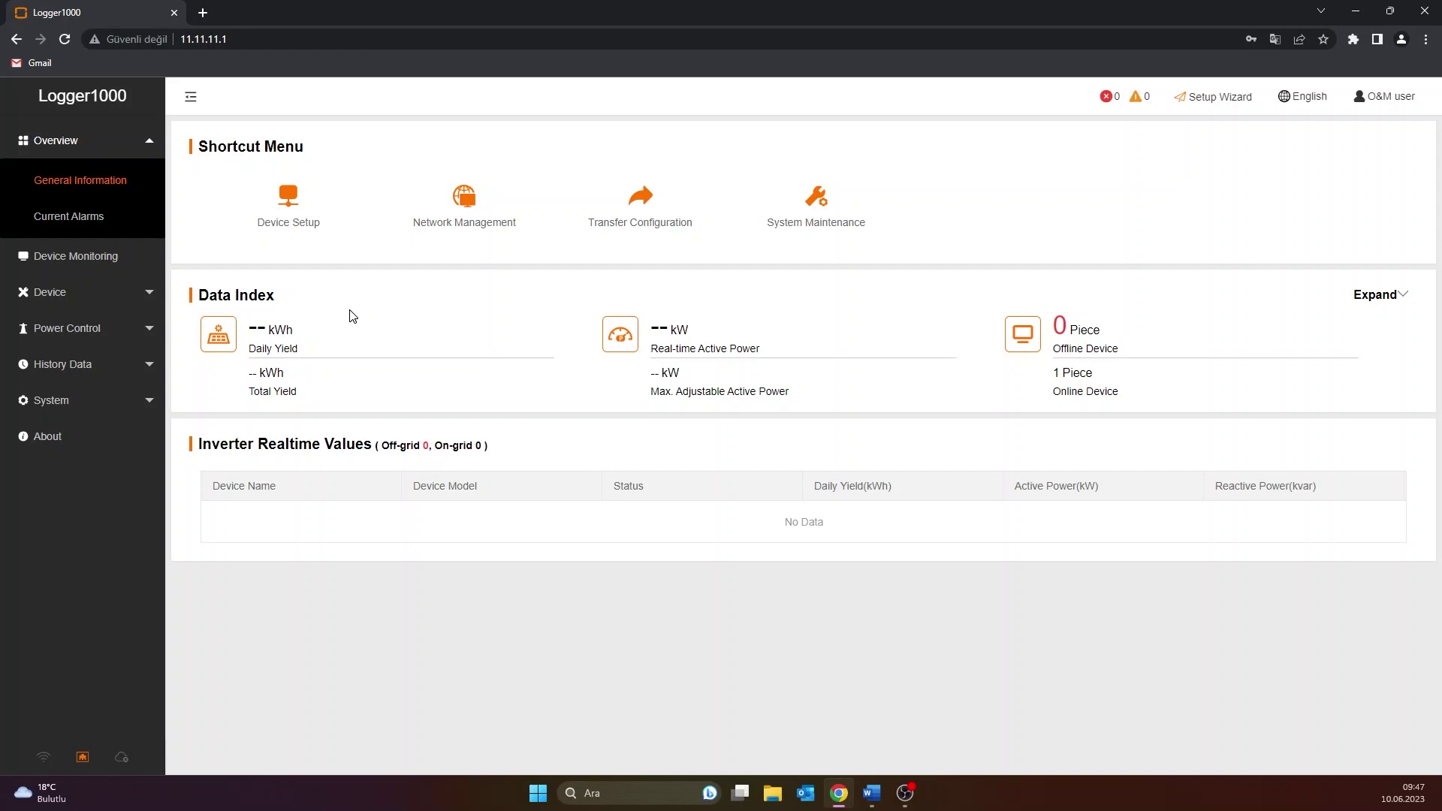
From Device > Device List, start a new device of type Meteo Station
left_click(81, 294)
left_click(79, 254)
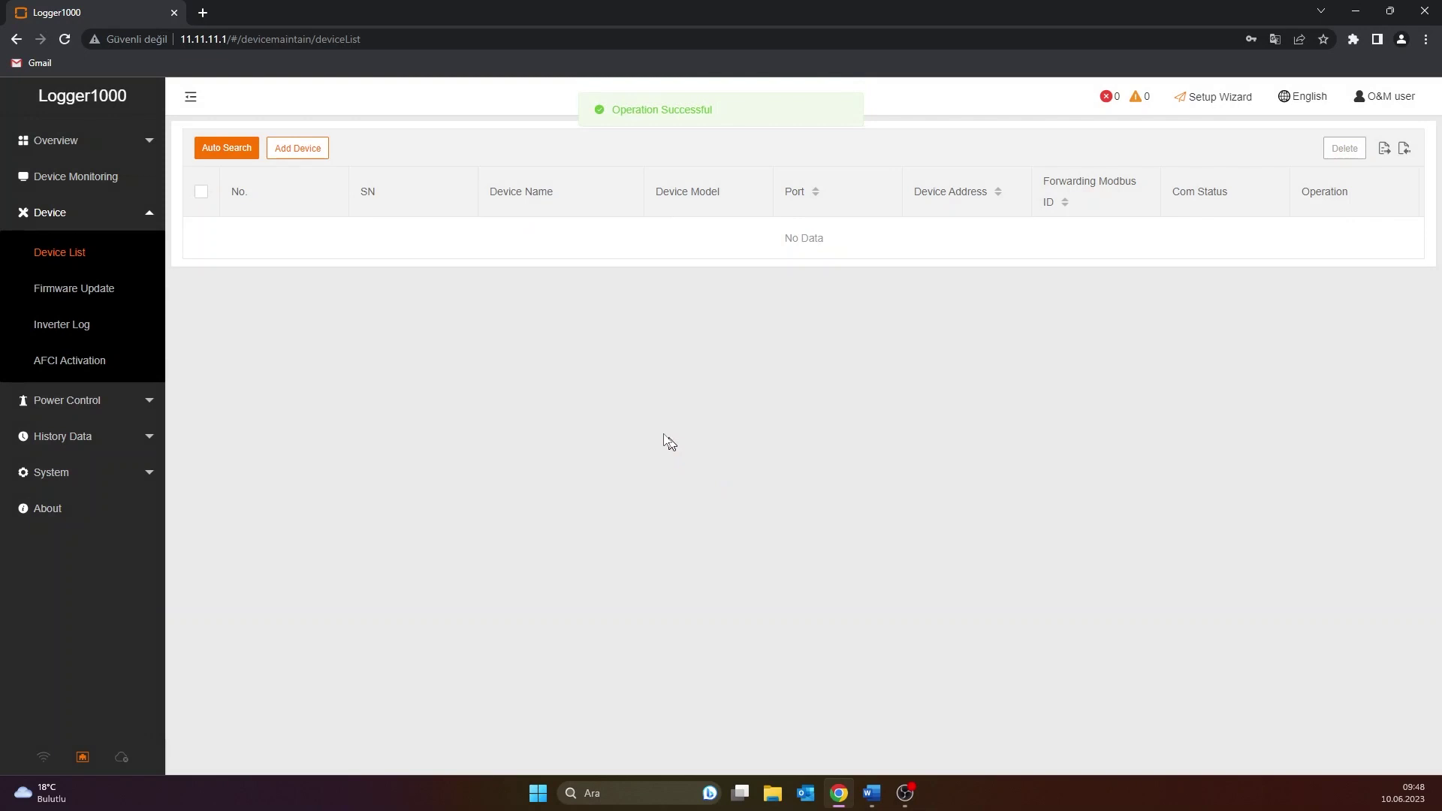
left_click(315, 149)
left_click(640, 270)
scroll(626, 360, "down", 3)
scroll(626, 360, "up", 3)
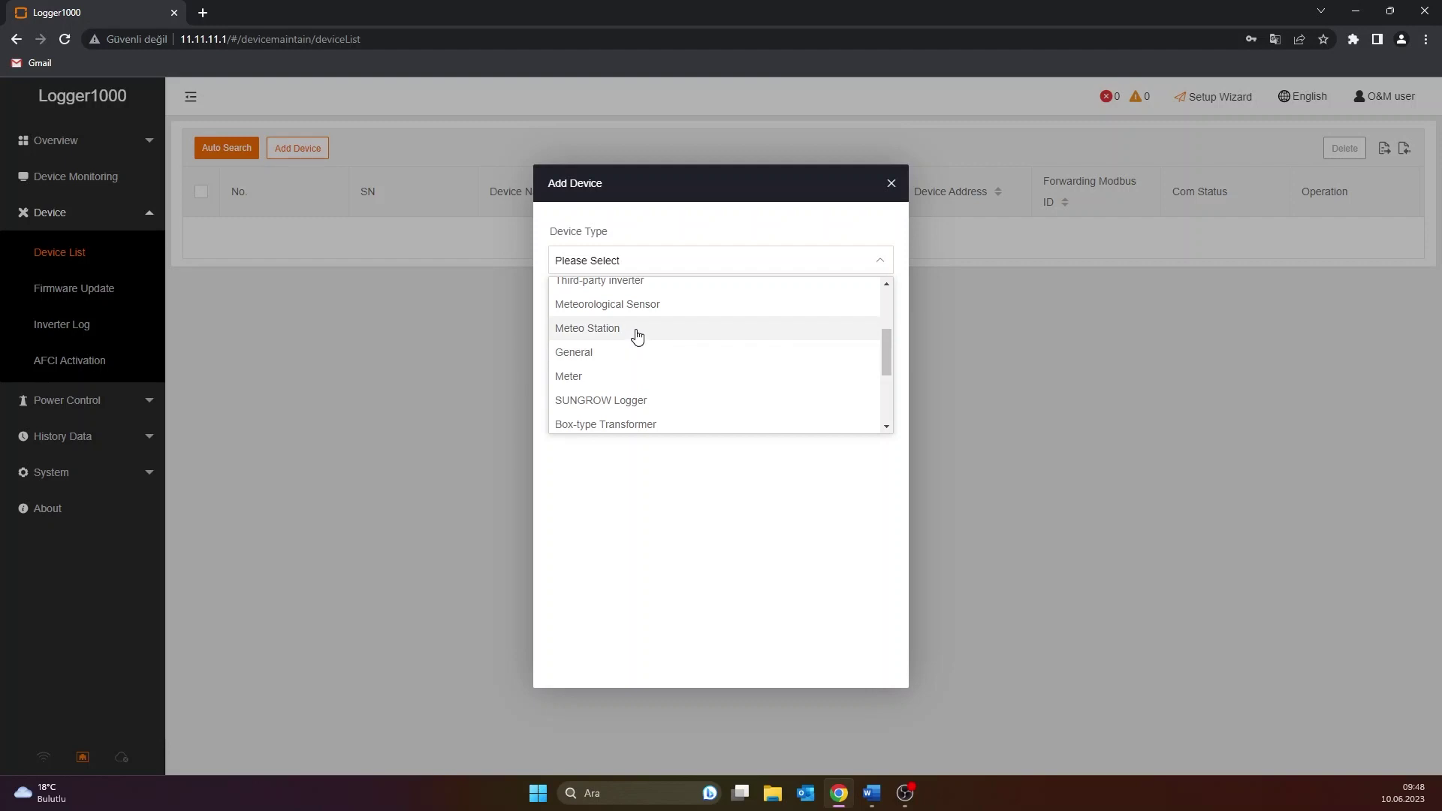
left_click(637, 330)
Choose port COM1, model Others and Custom configuration, then continue
left_click(638, 330)
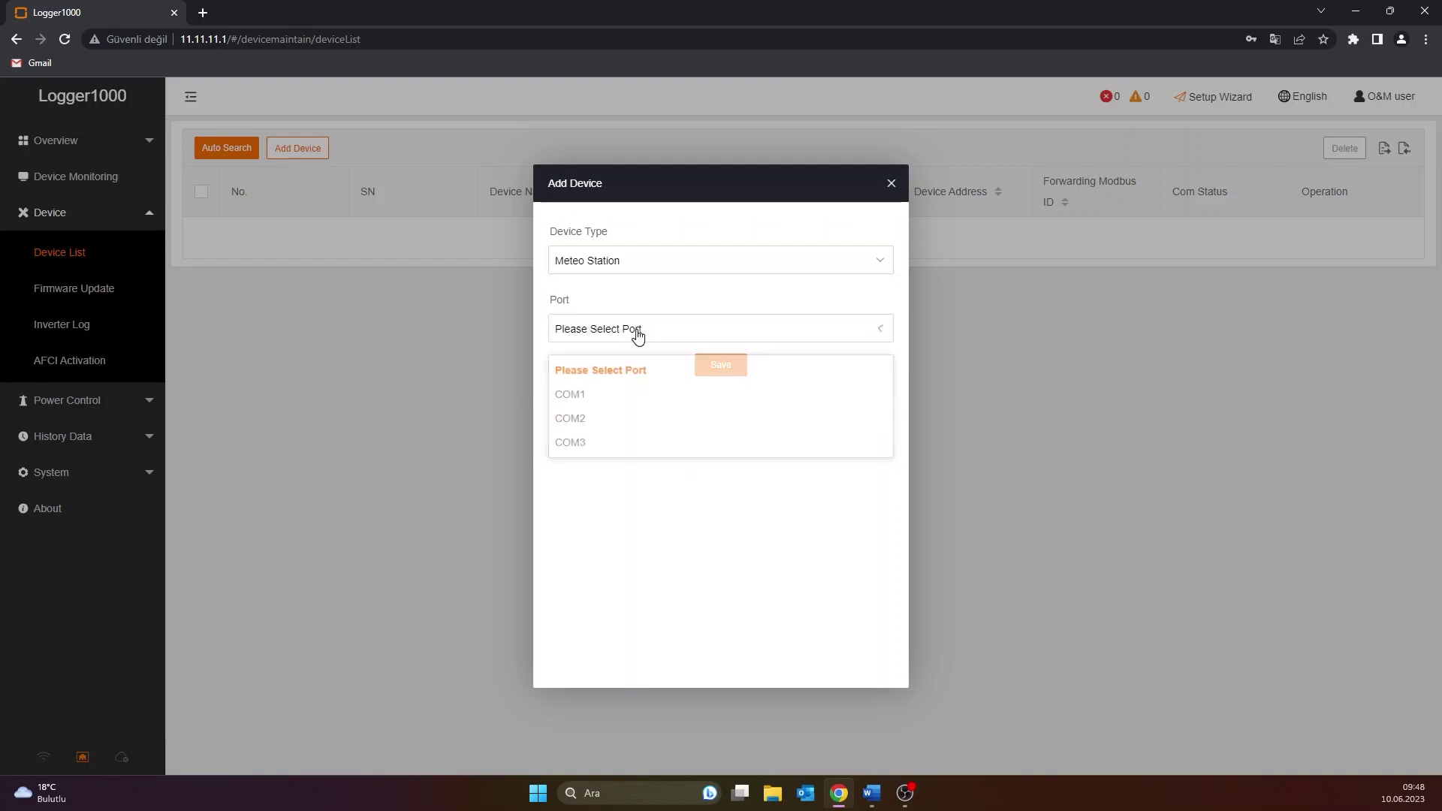
left_click(621, 386)
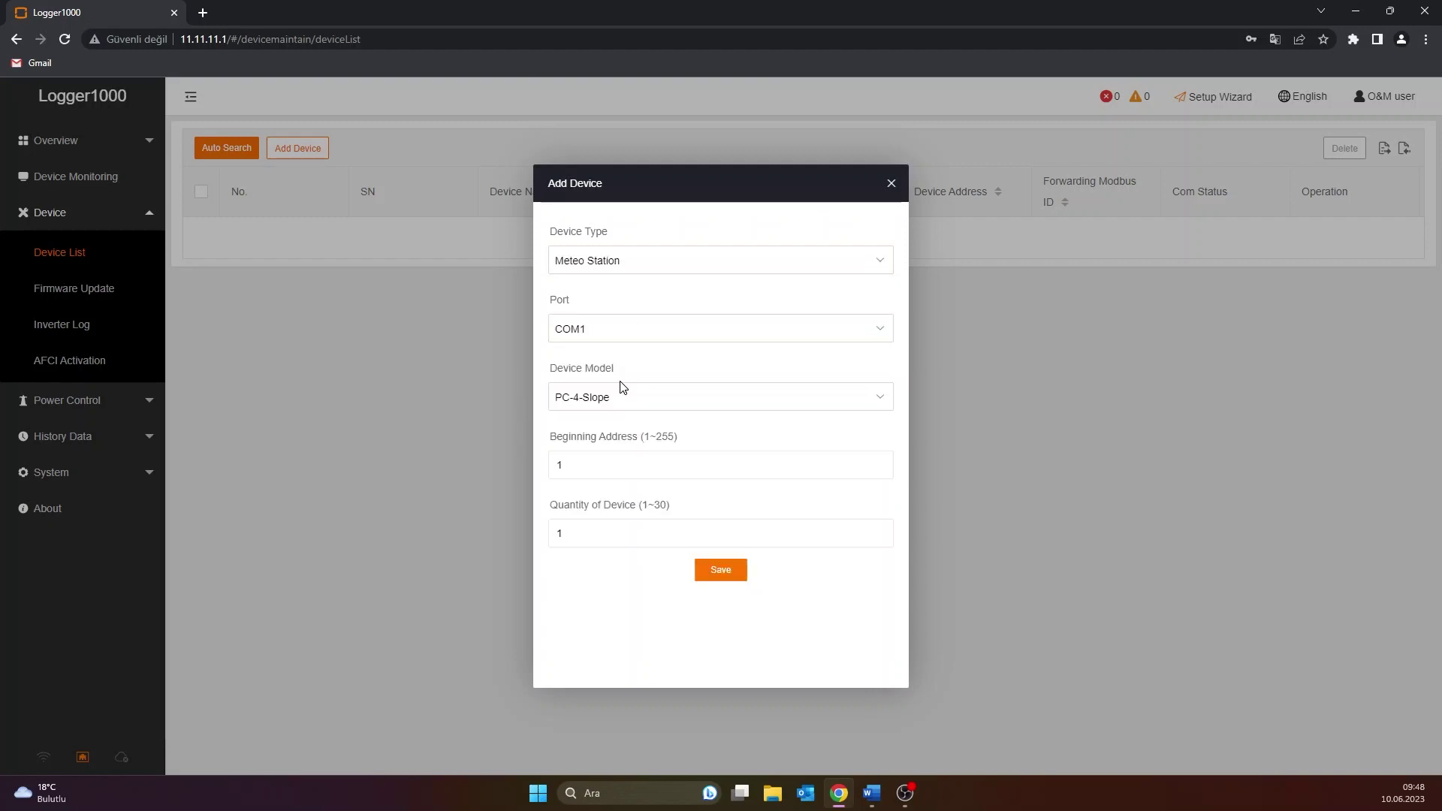
left_click(621, 398)
scroll(639, 503, "down", 5)
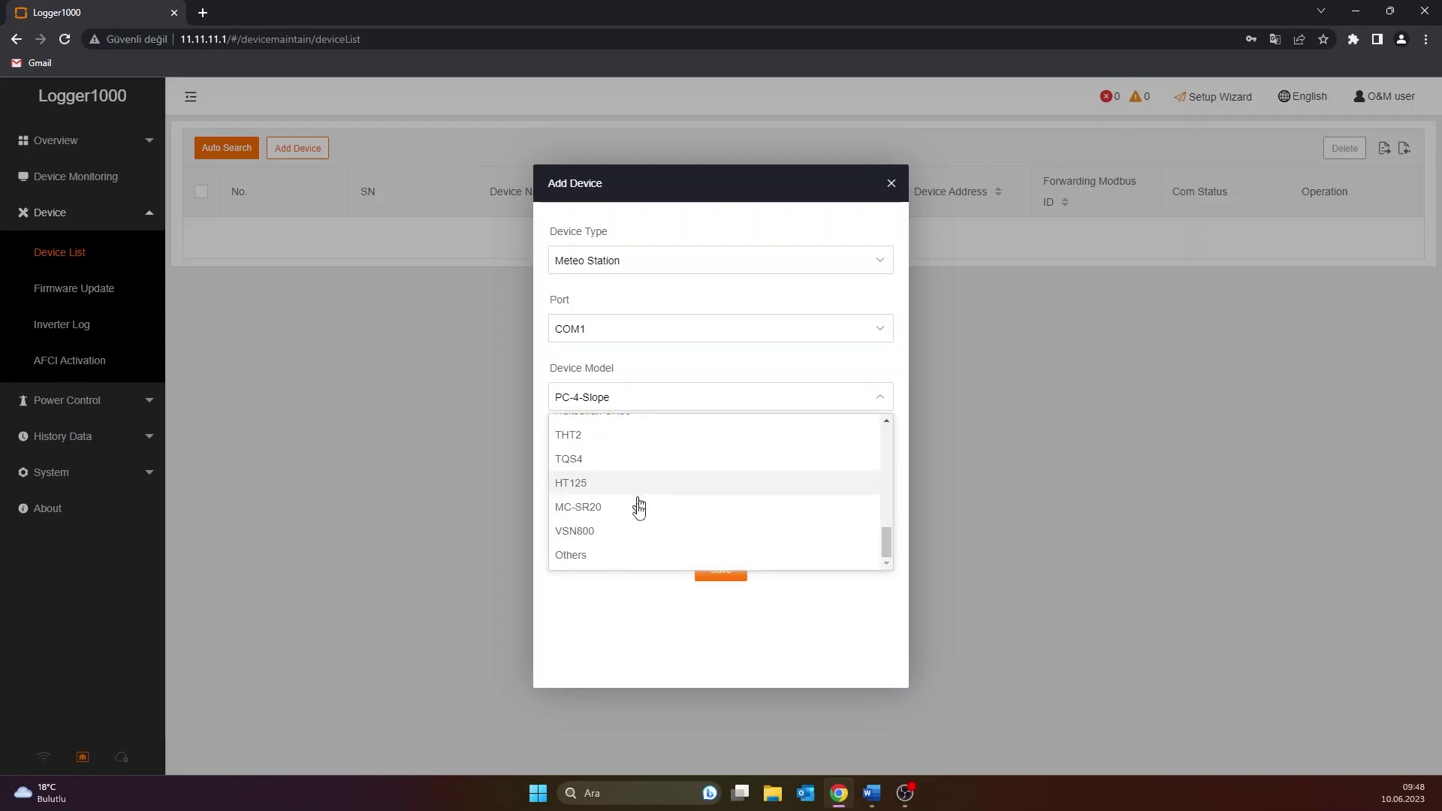
left_click(650, 556)
left_click(685, 468)
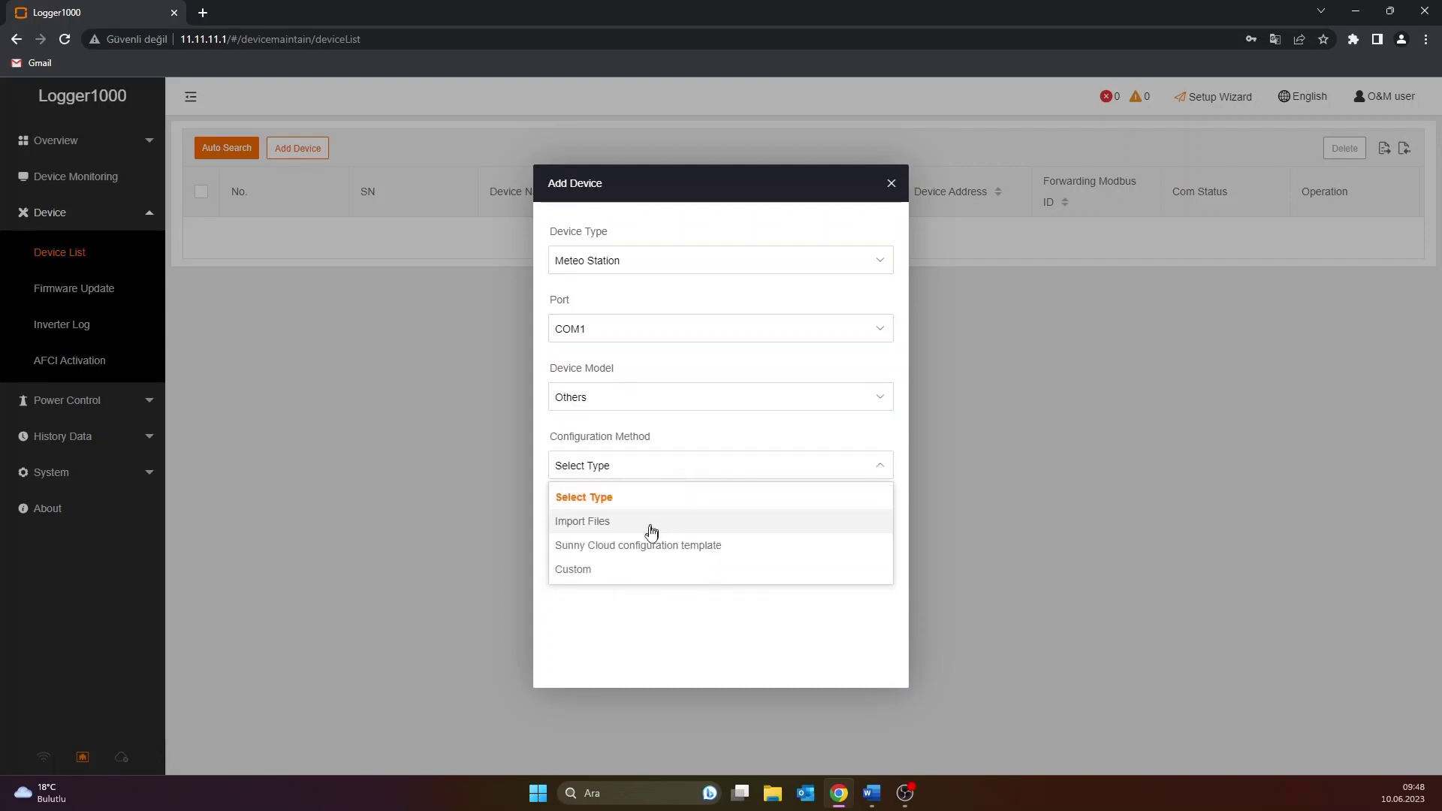
left_click(639, 571)
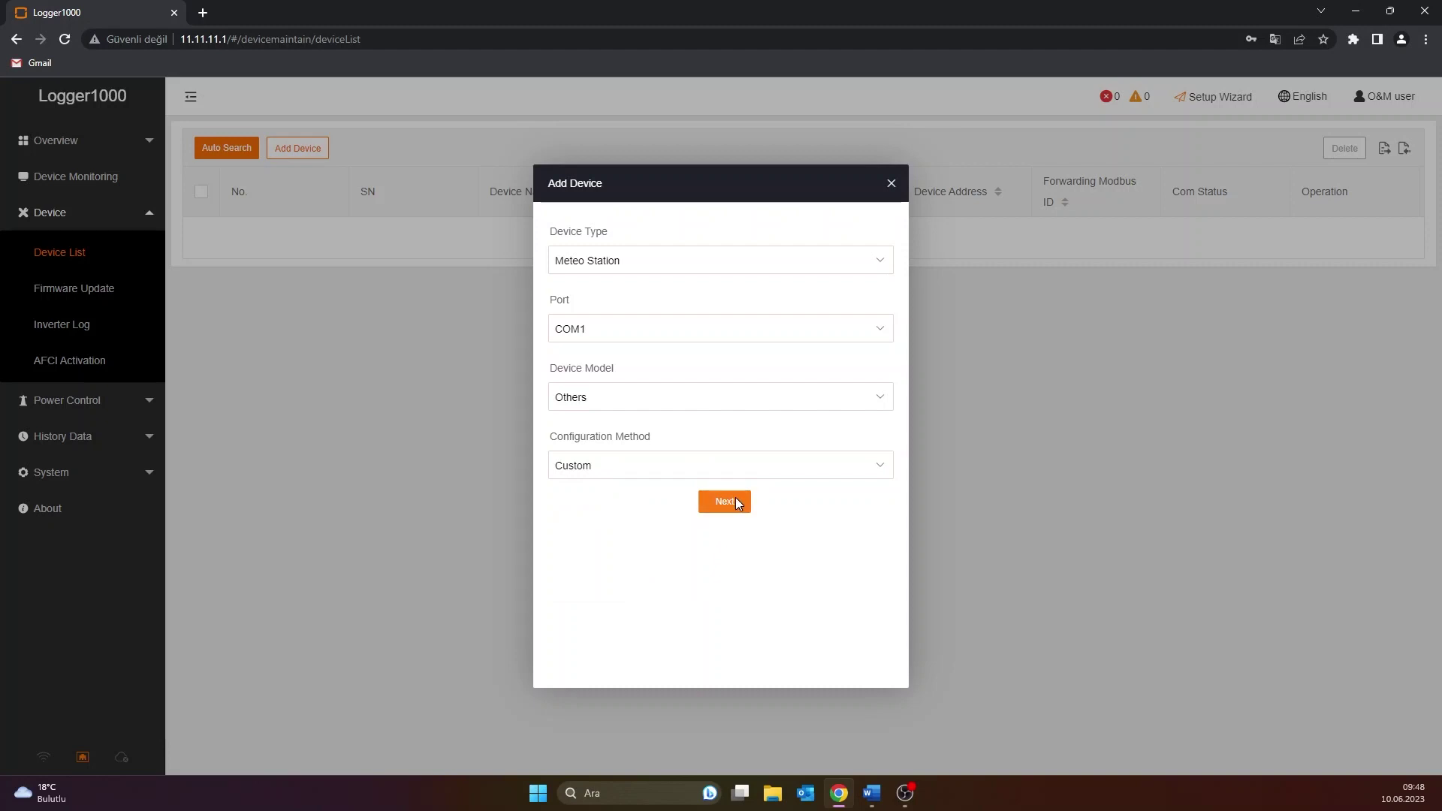
left_click(725, 501)
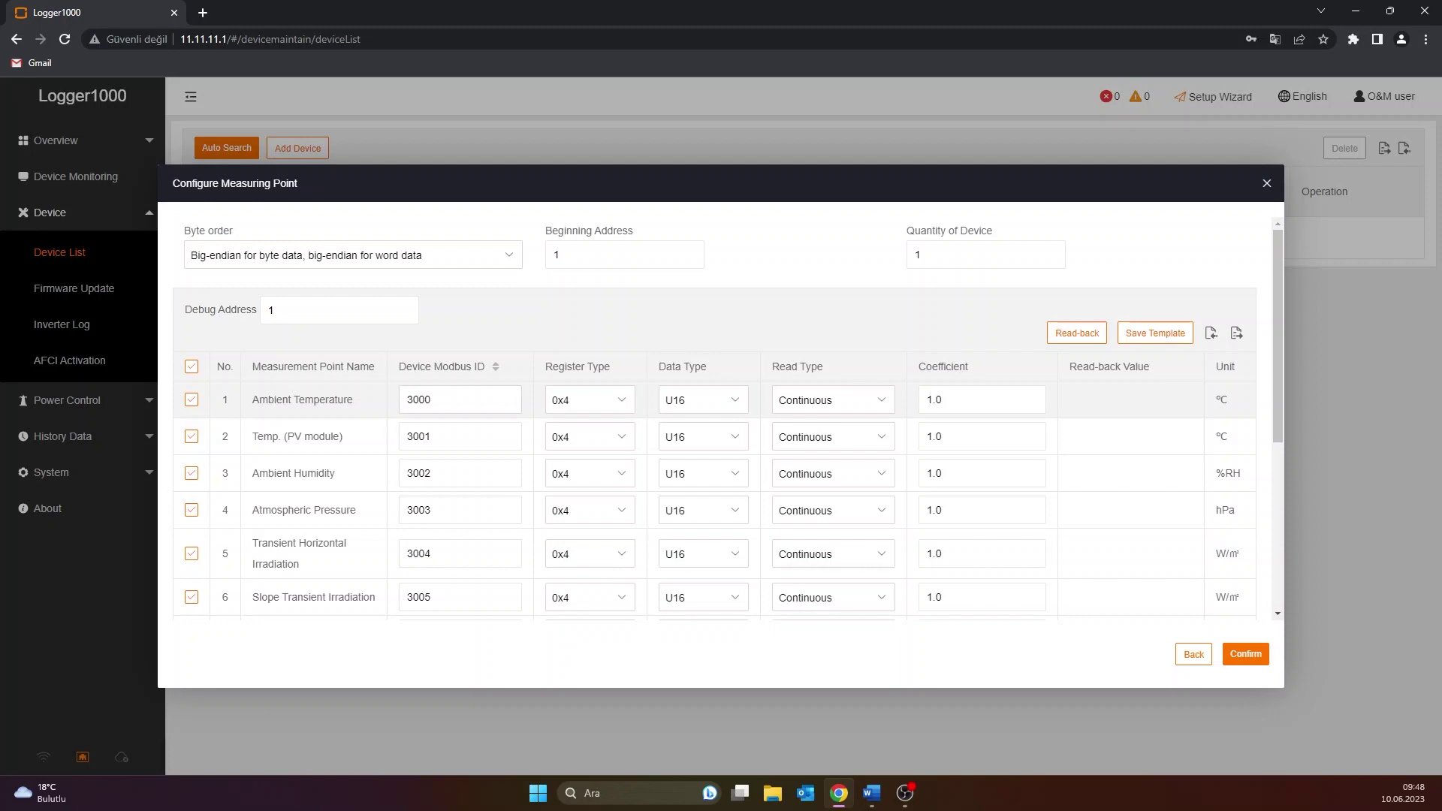
Set Modbus IDs: Total Slope Irradiation 5, Ambient Temperature 17, PV module temperature 16
scroll(473, 481, "down", 4)
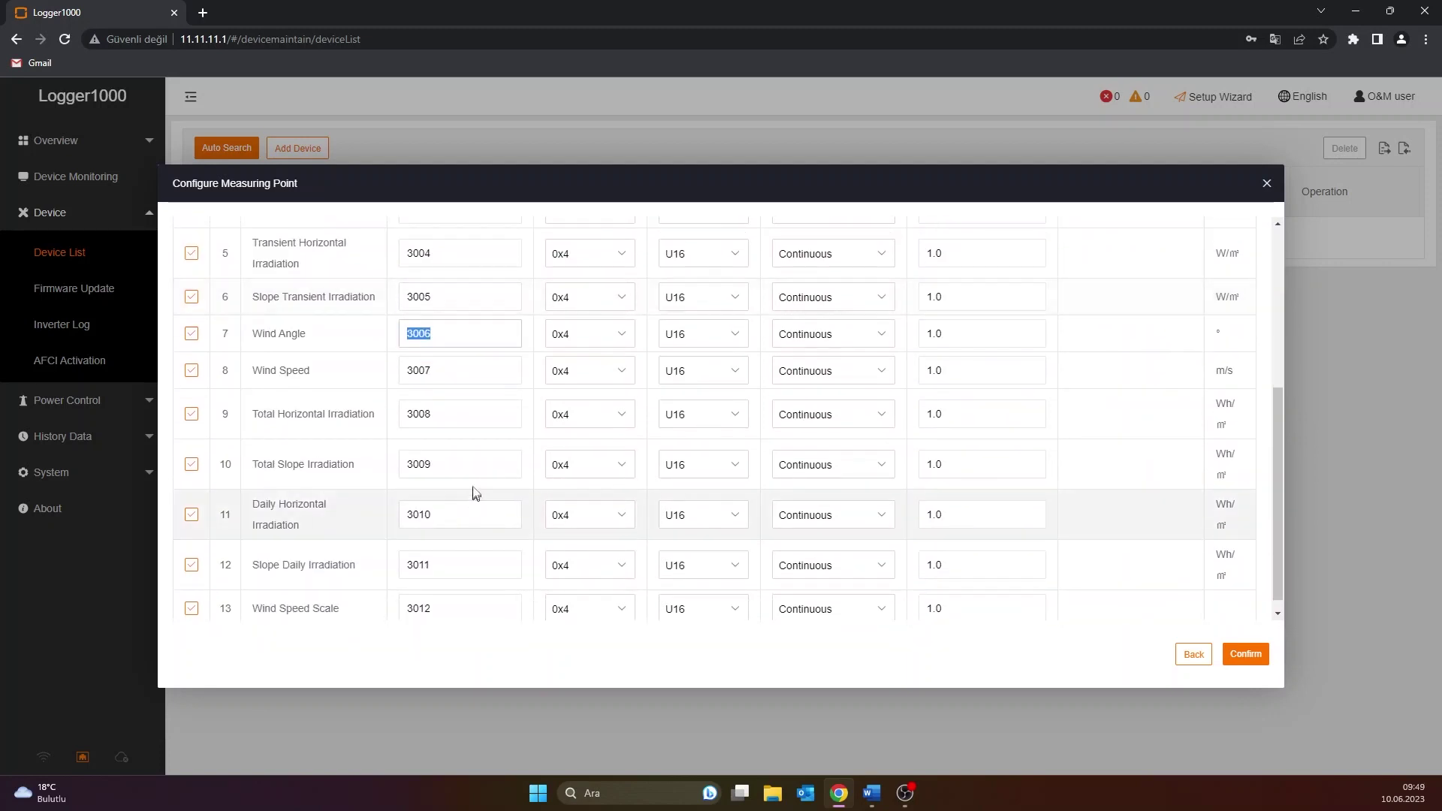
double_click(450, 464)
type("5")
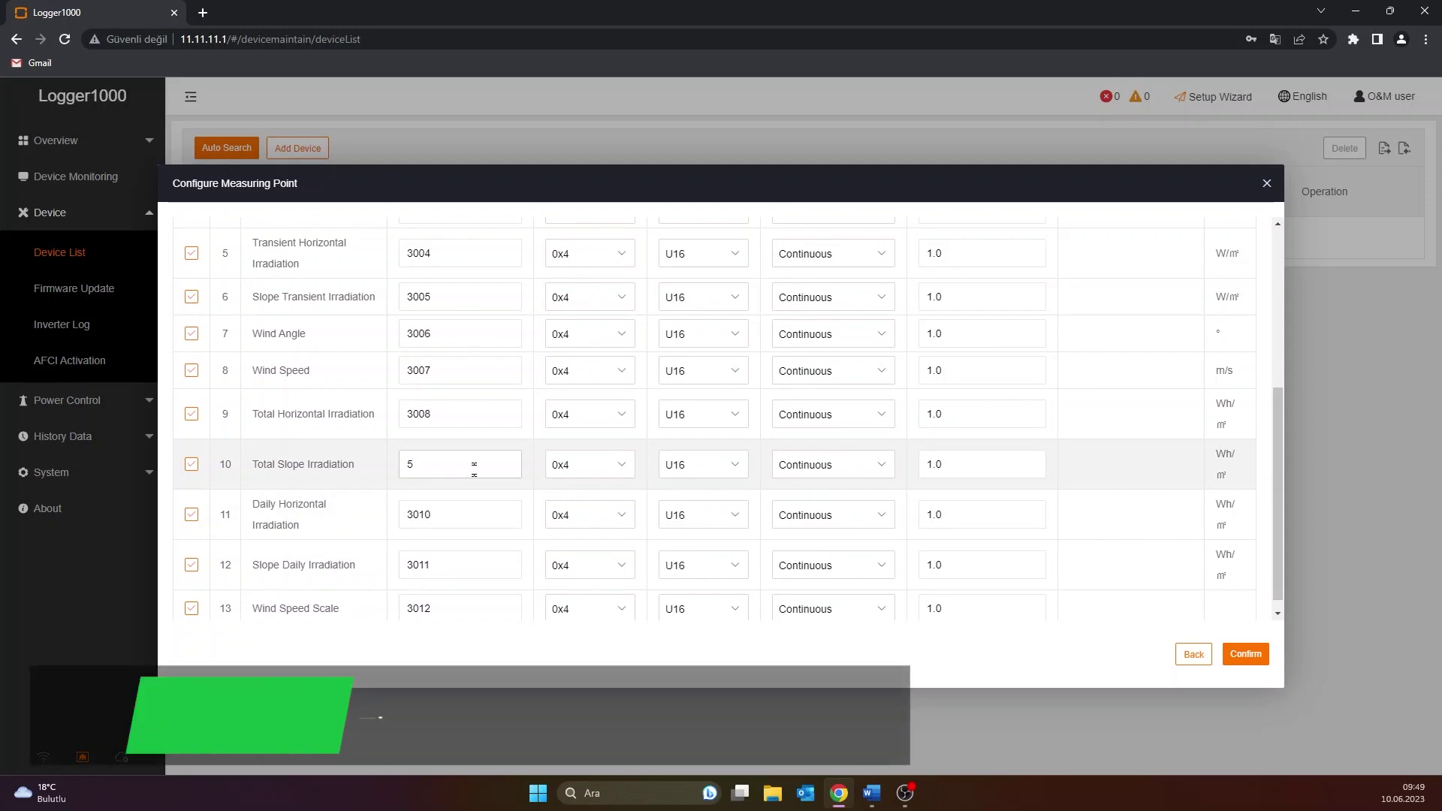
scroll(461, 453, "up", 4)
double_click(466, 324)
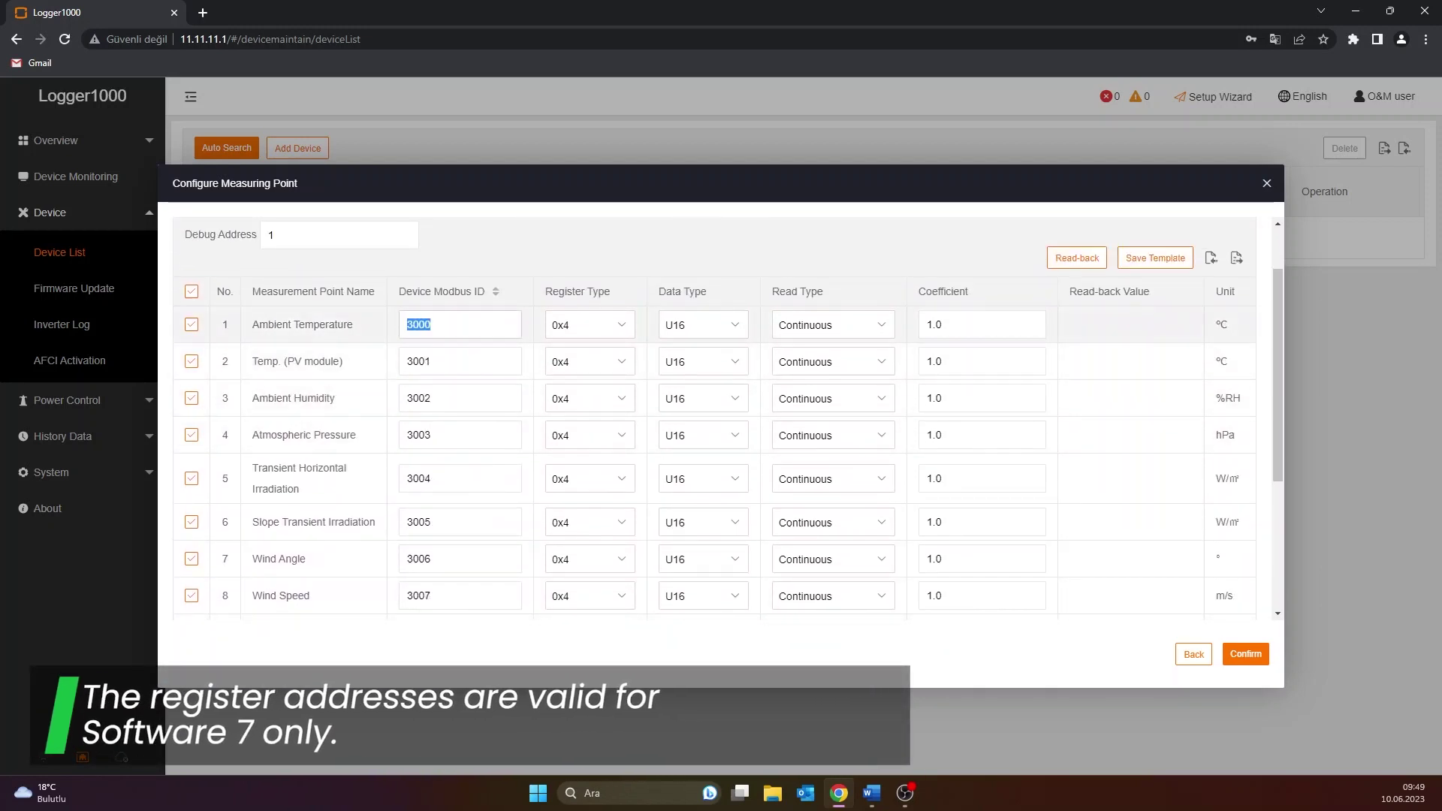
type("17")
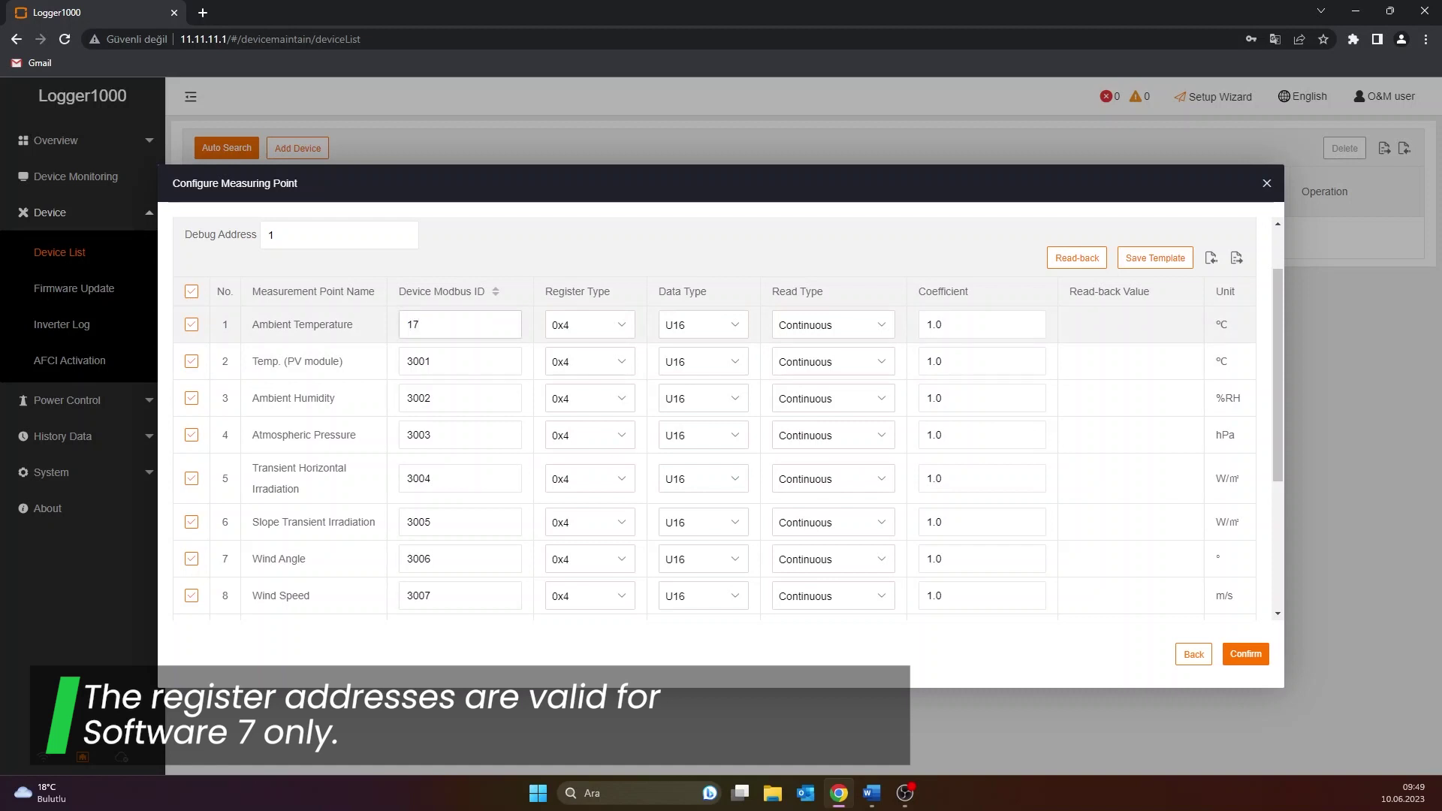
double_click(471, 368)
type("16")
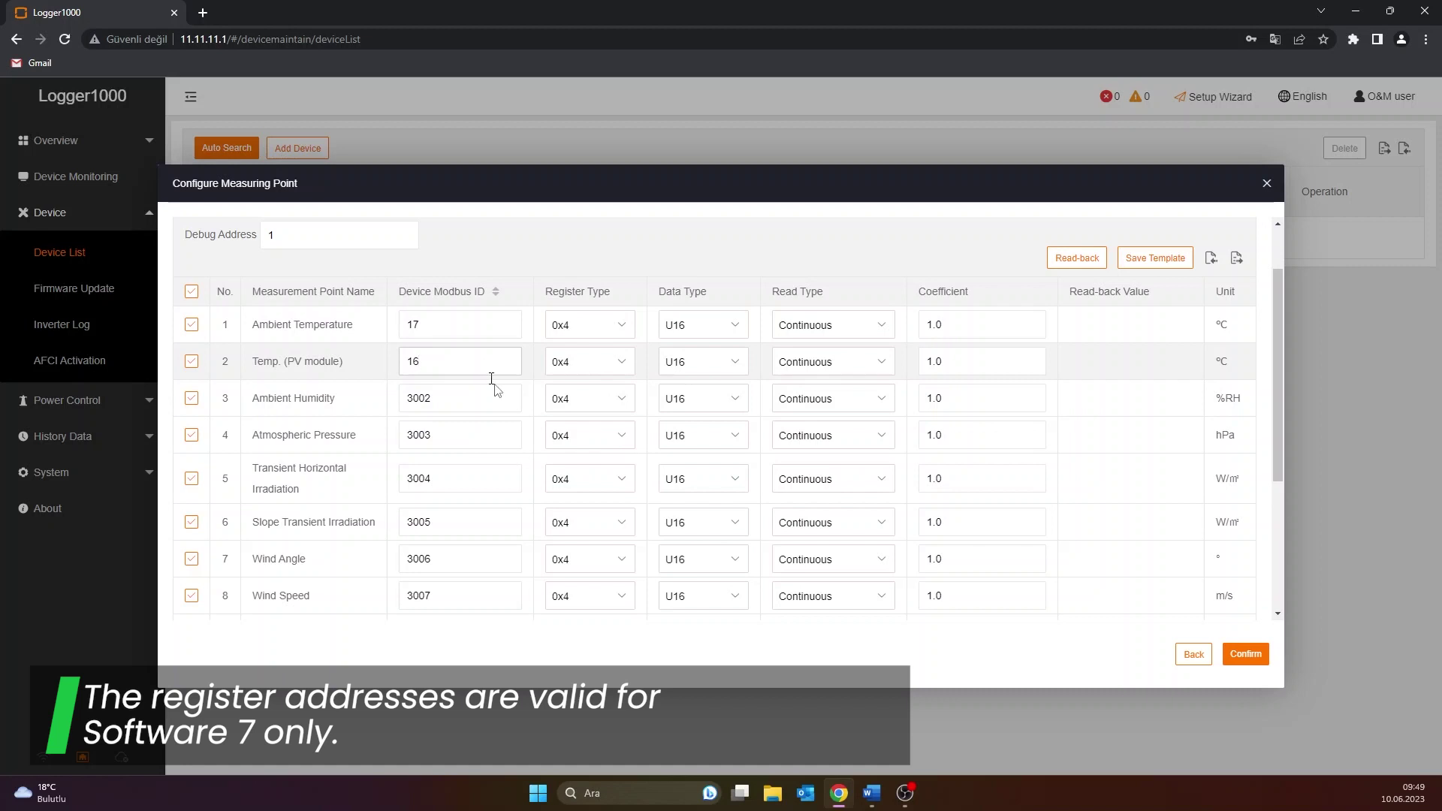
Set Wind Speed to Modbus ID 3 and Wind Angle to 19, then select Ambient Humidity's ID
double_click(473, 593)
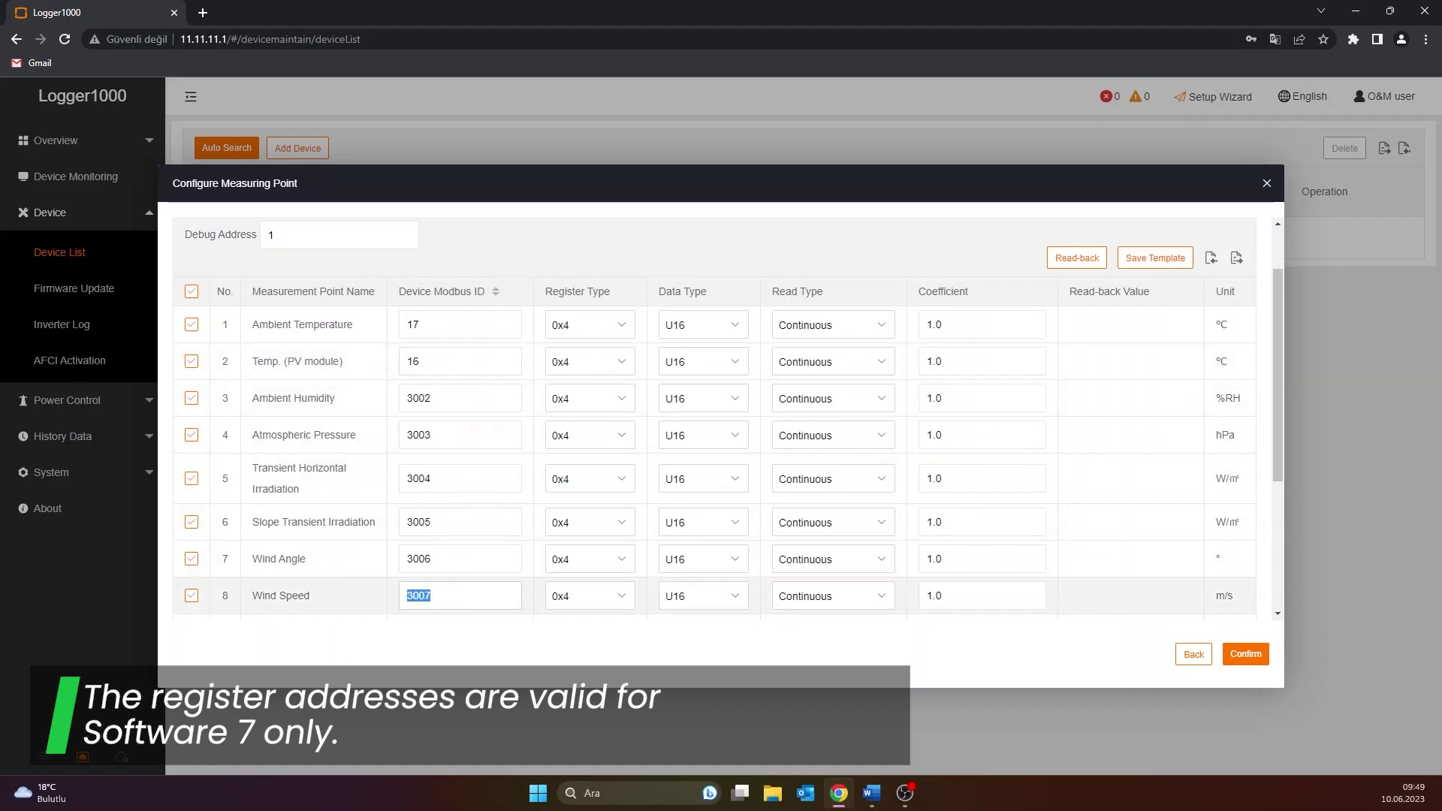
type("3")
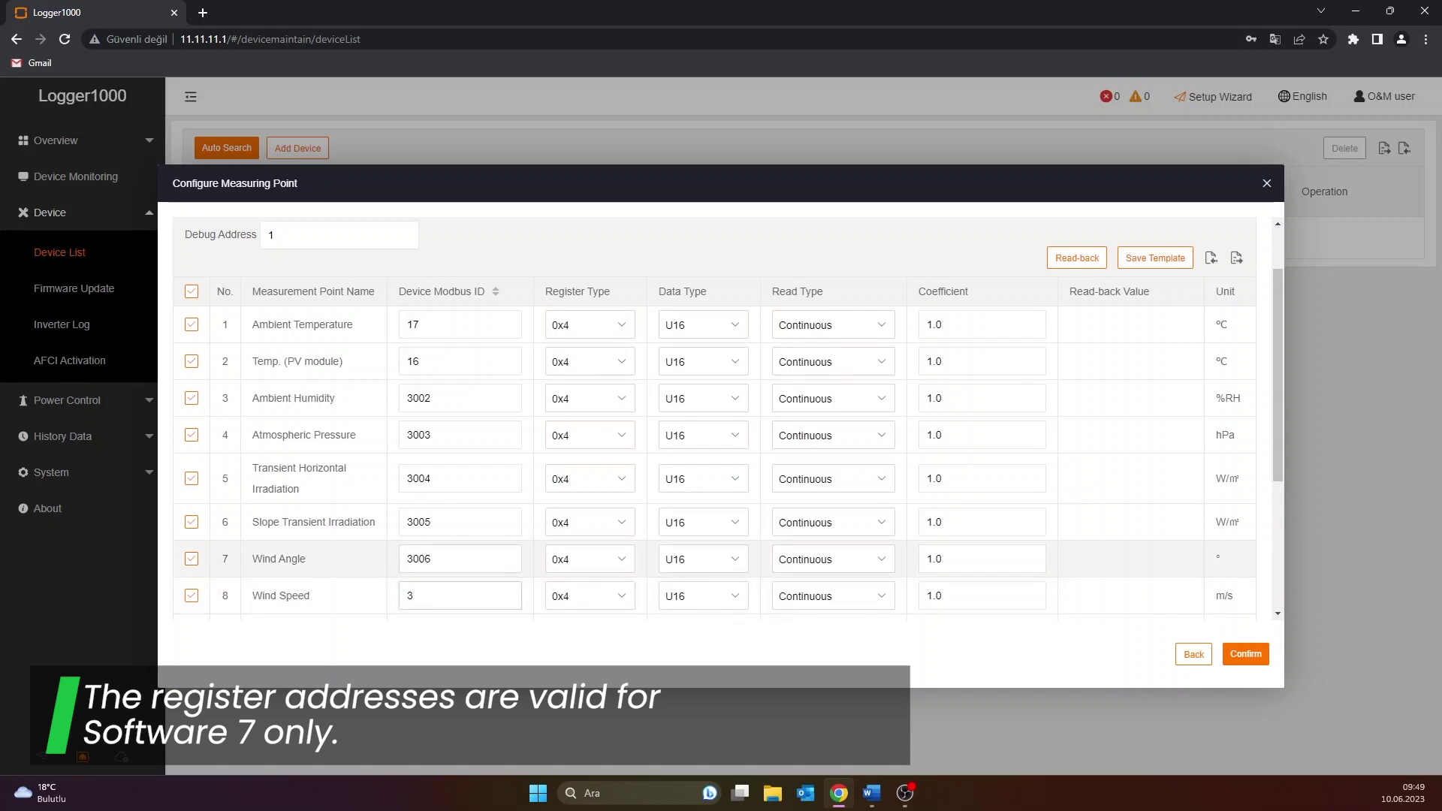
double_click(418, 559)
type("19")
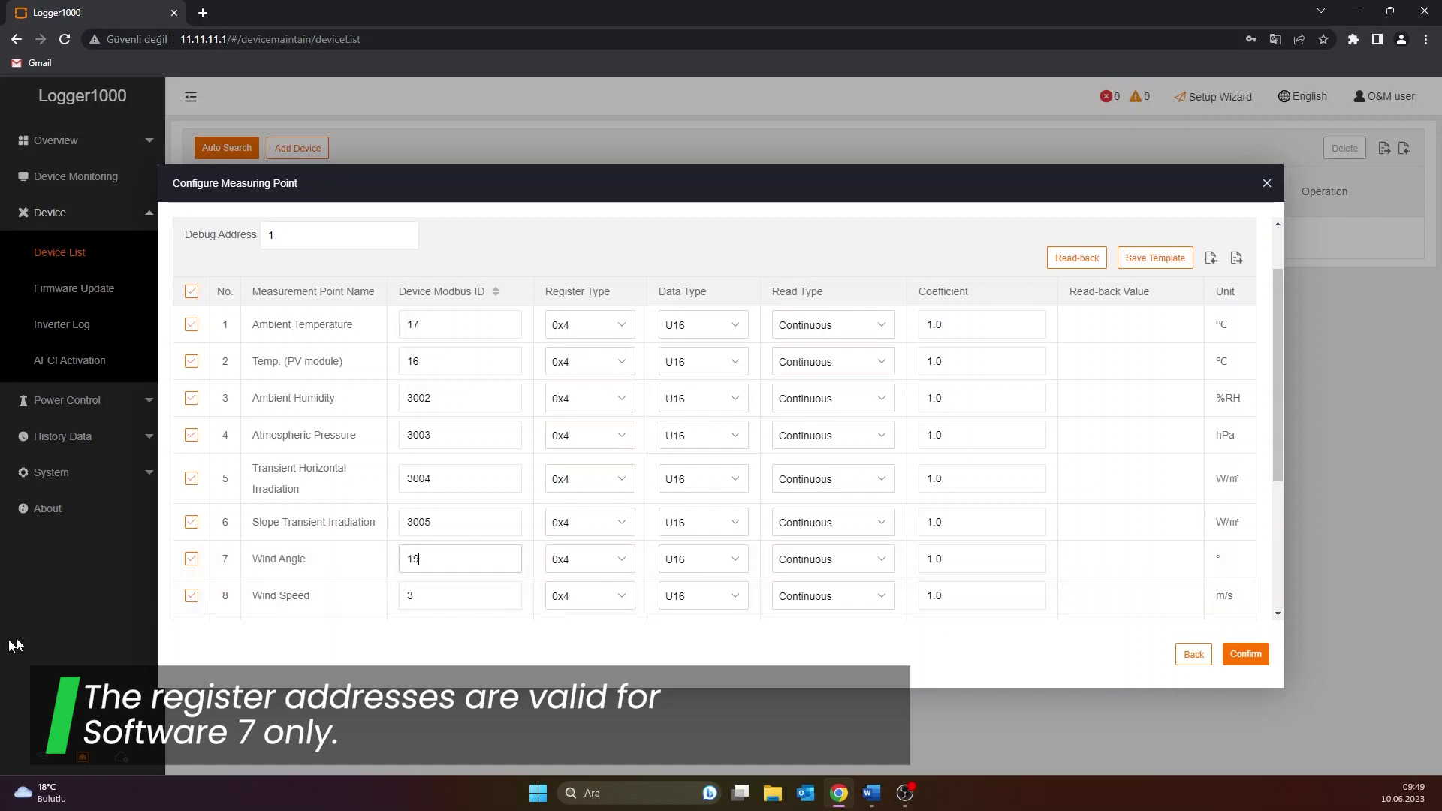
scroll(437, 390, "down", 3)
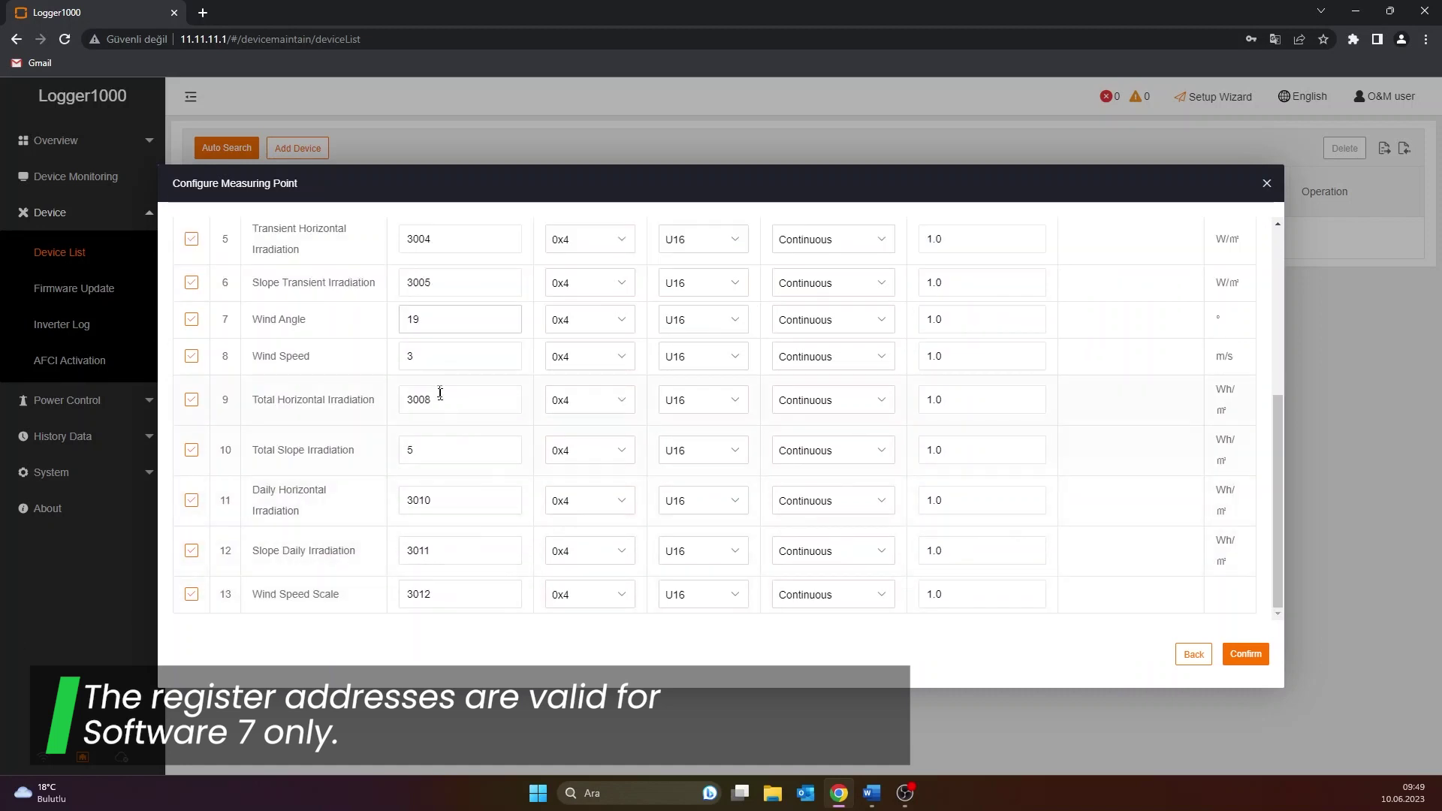
scroll(450, 406, "up", 2)
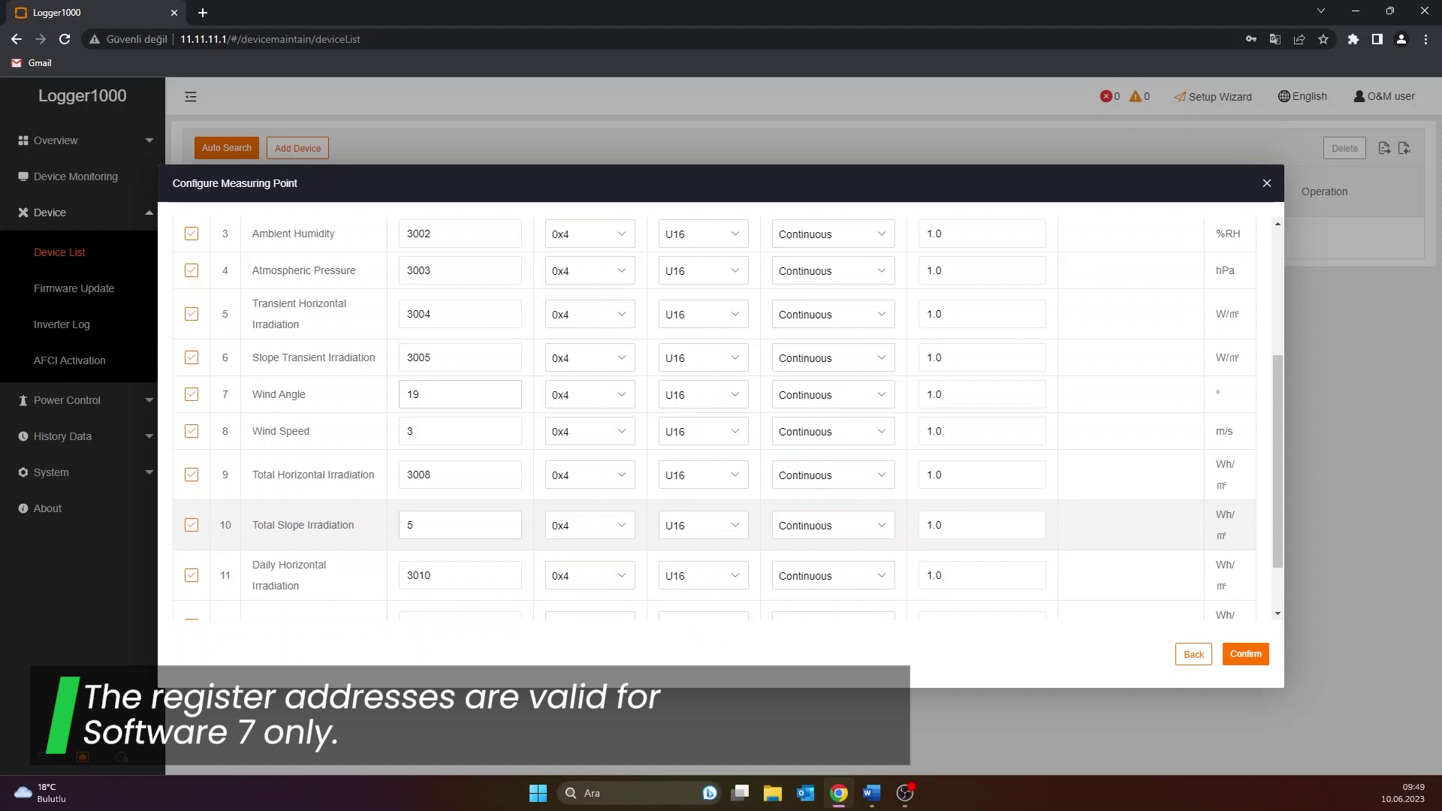
left_click(451, 308)
key("ctrl+a")
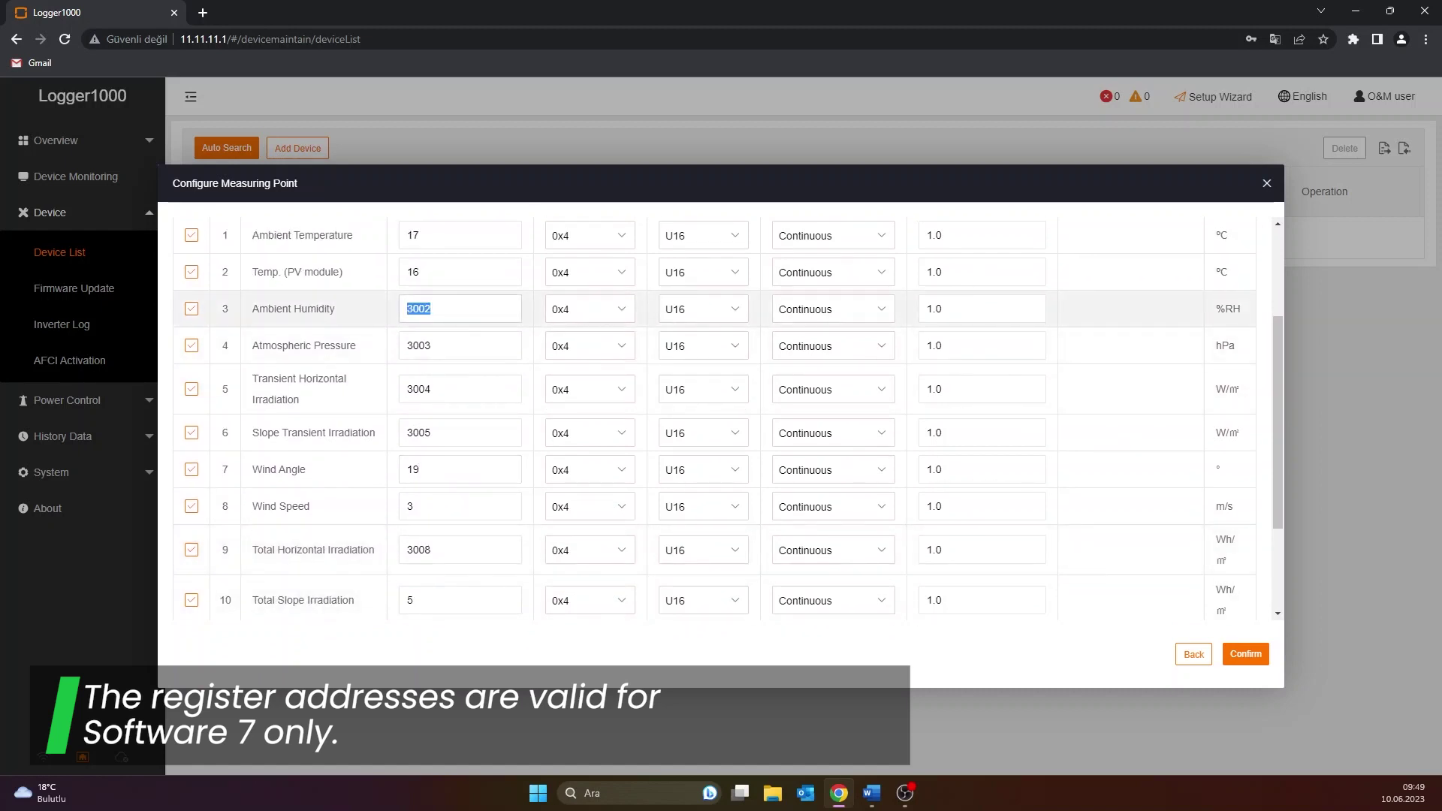
Give Ambient Humidity ID 18 and disable the pressure, irradiation and wind-scale points
type("18")
scroll(211, 423, "up", 1)
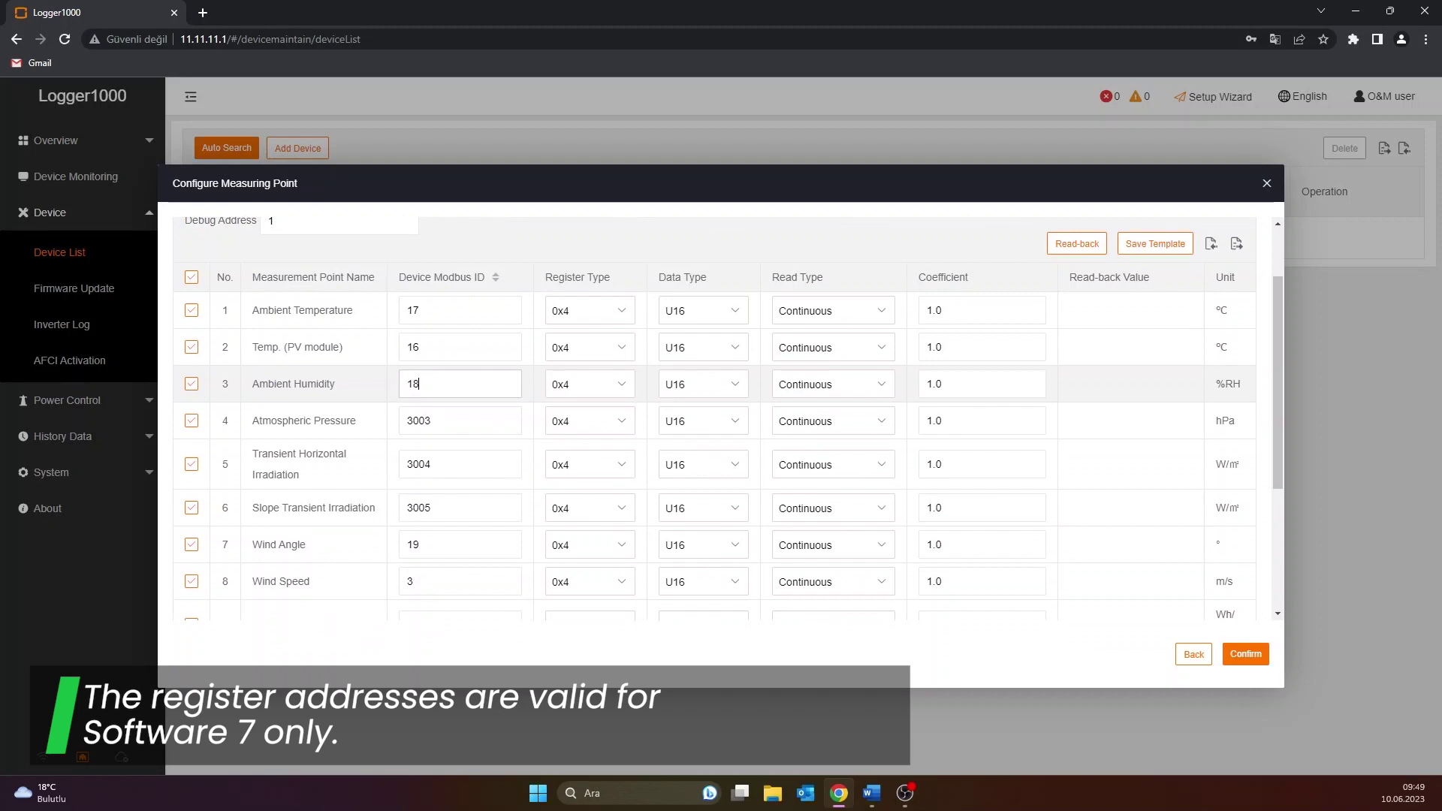
left_click(191, 421)
left_click(192, 464)
left_click(190, 511)
scroll(192, 547, "down", 2)
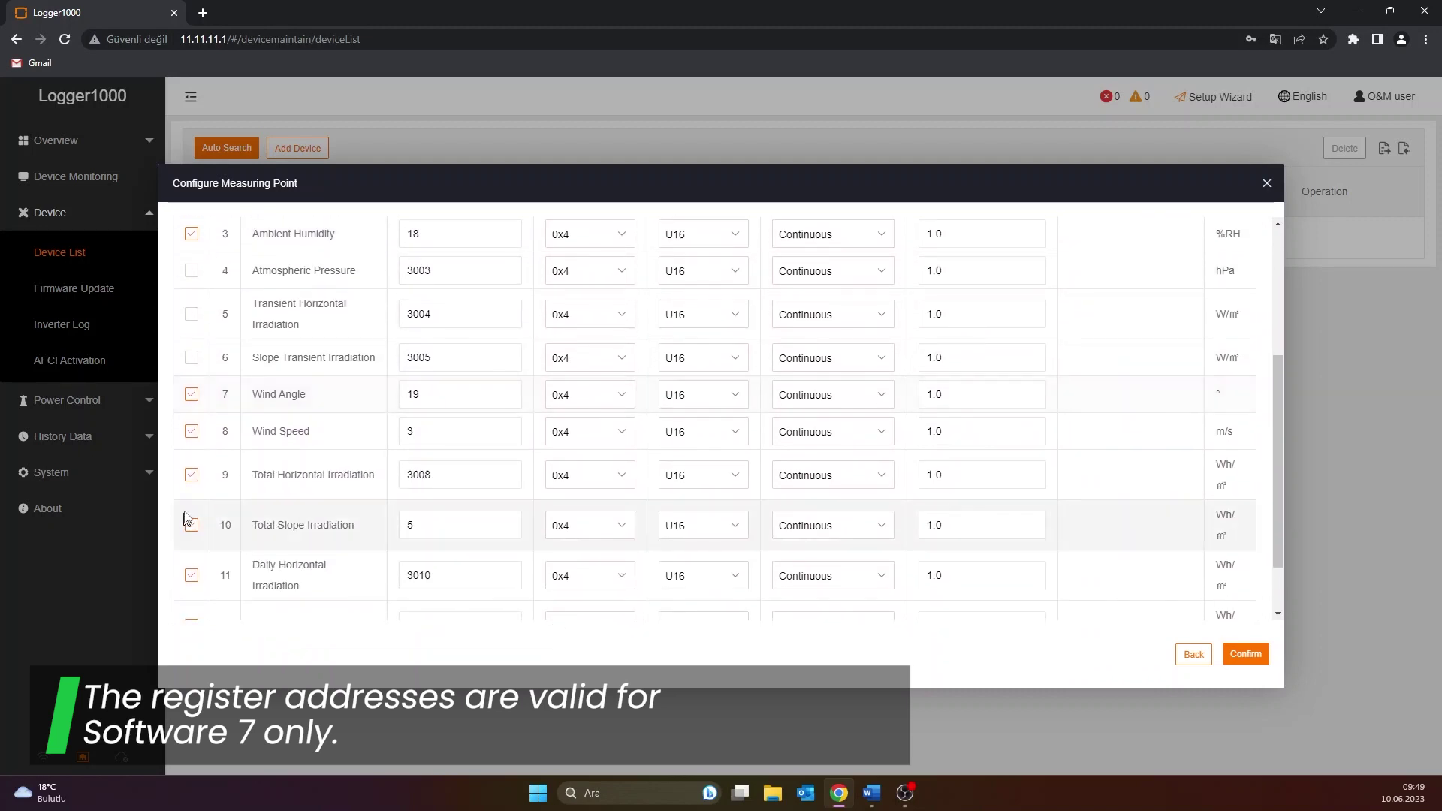
left_click(192, 474)
scroll(193, 484, "down", 1)
left_click(191, 497)
left_click(190, 552)
left_click(190, 595)
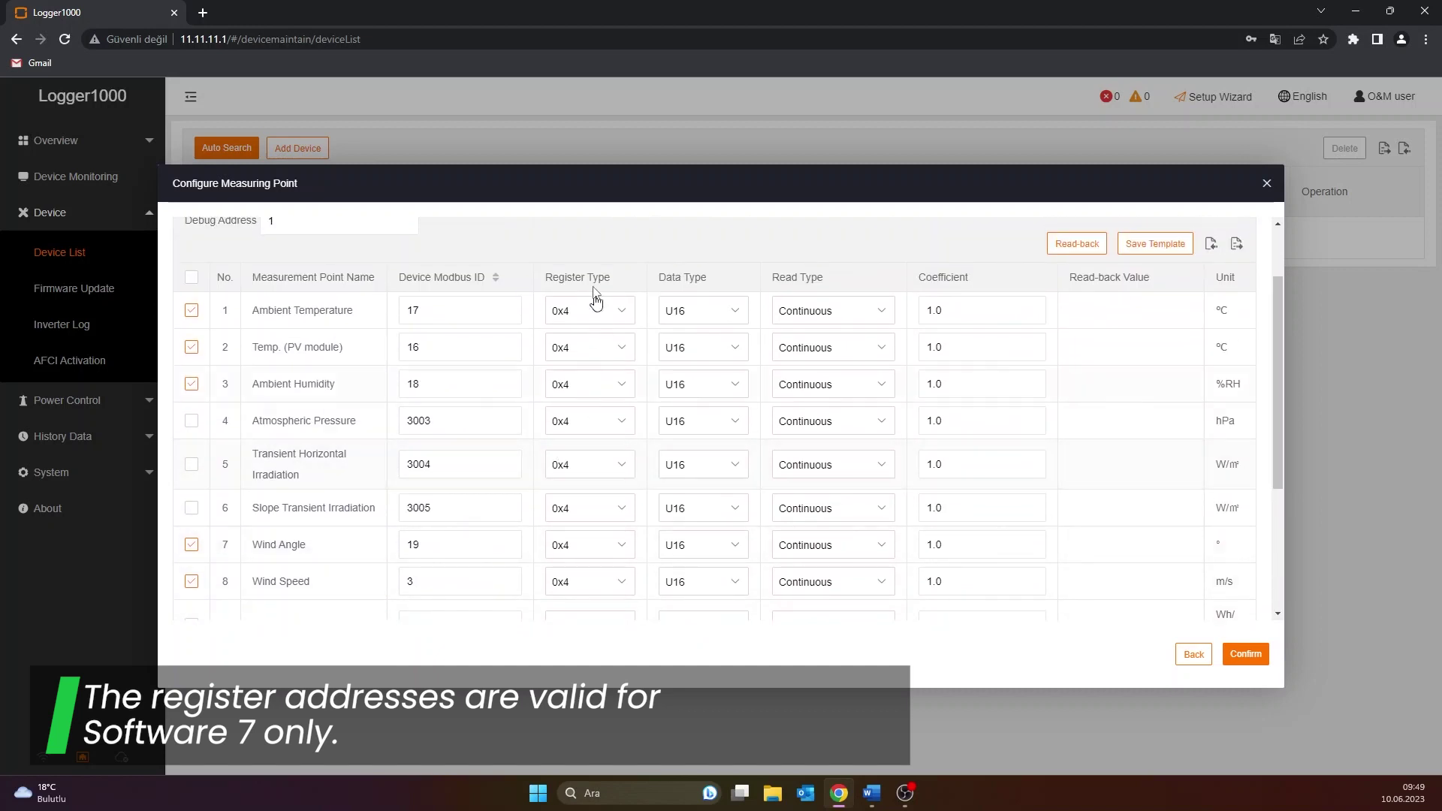
Set coefficient 0.1 for Ambient Temperature and PV module temperature
double_click(940, 310)
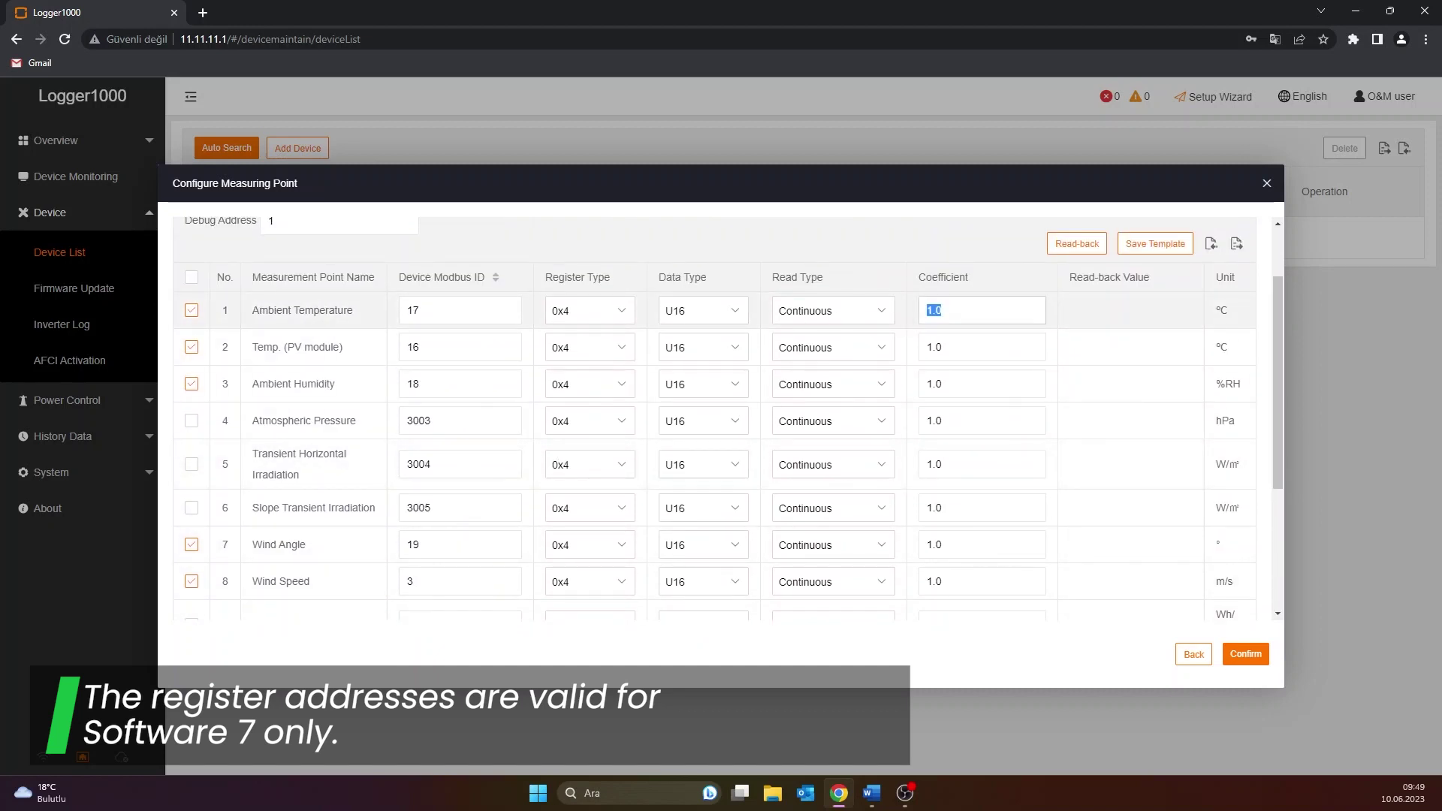
type("0.1")
key("ctrl+a")
key("ctrl+c")
double_click(985, 342)
key("ctrl+v")
key("ctrl+v")
Set coefficient 0.1 for Wind Angle, Wind Speed and Total Slope Irradiation
scroll(957, 399, "down", 2)
double_click(957, 399)
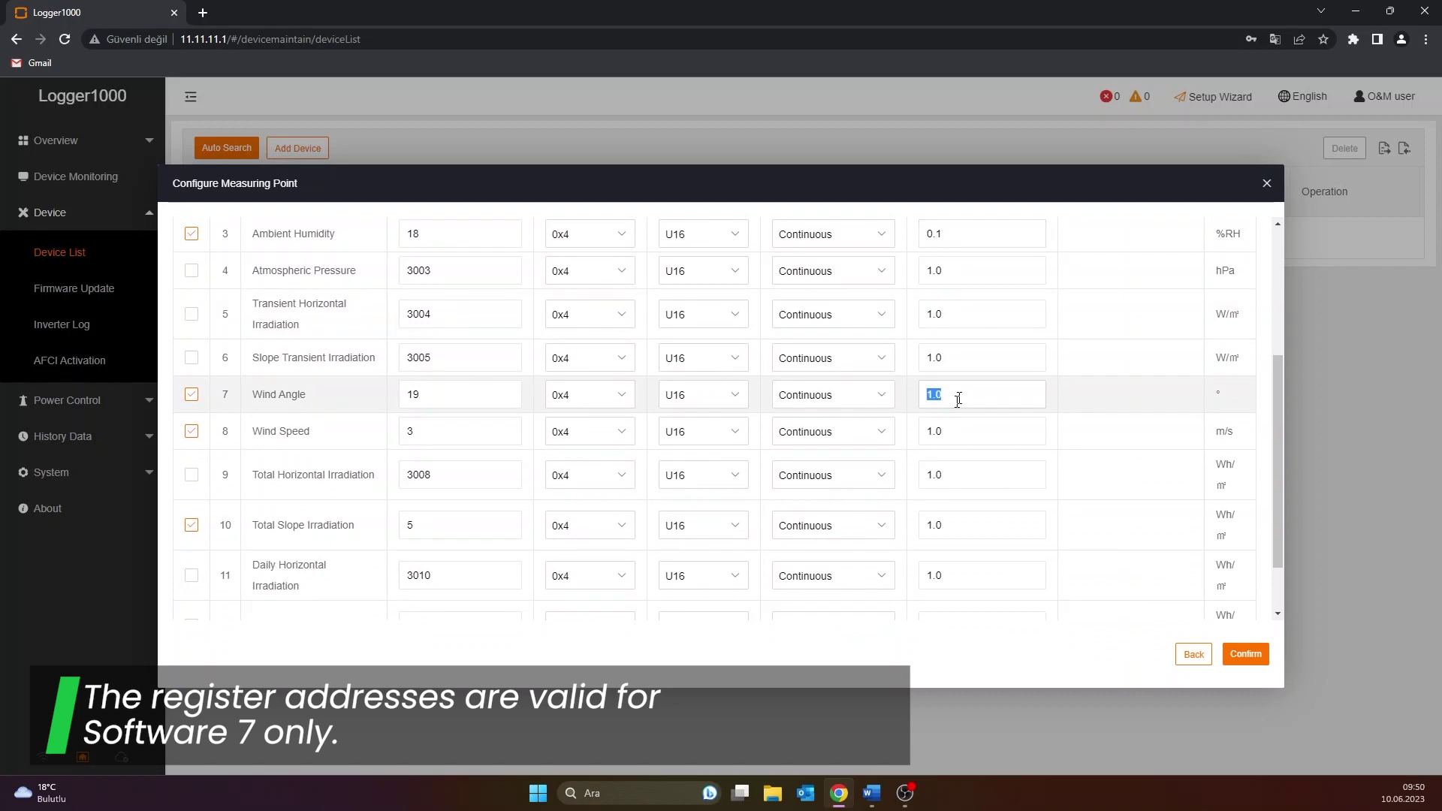
key("ctrl+v")
double_click(958, 431)
key("ctrl+v")
double_click(957, 525)
key("ctrl+v")
scroll(975, 536, "down", 2)
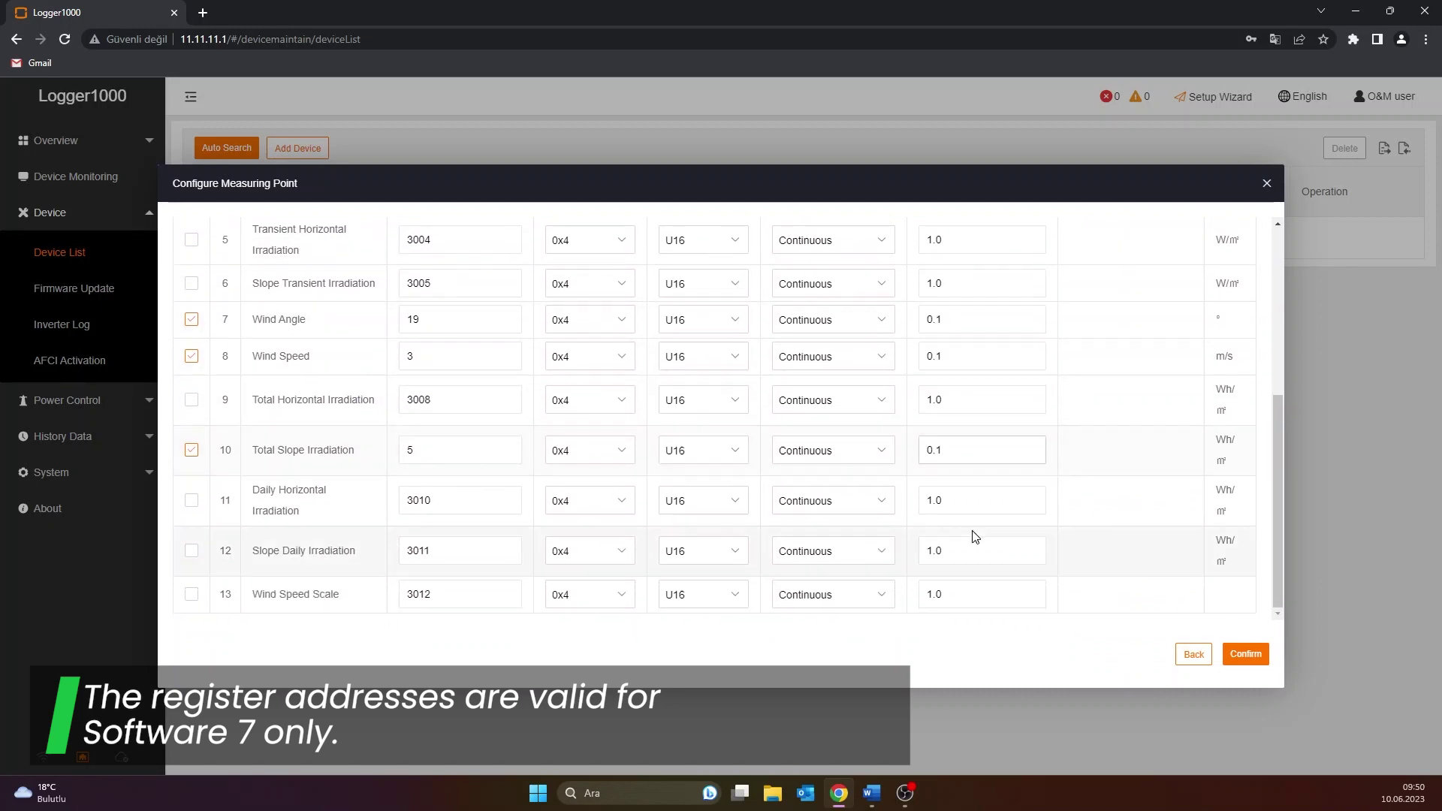
scroll(975, 536, "up", 10)
scroll(975, 536, "down", 2)
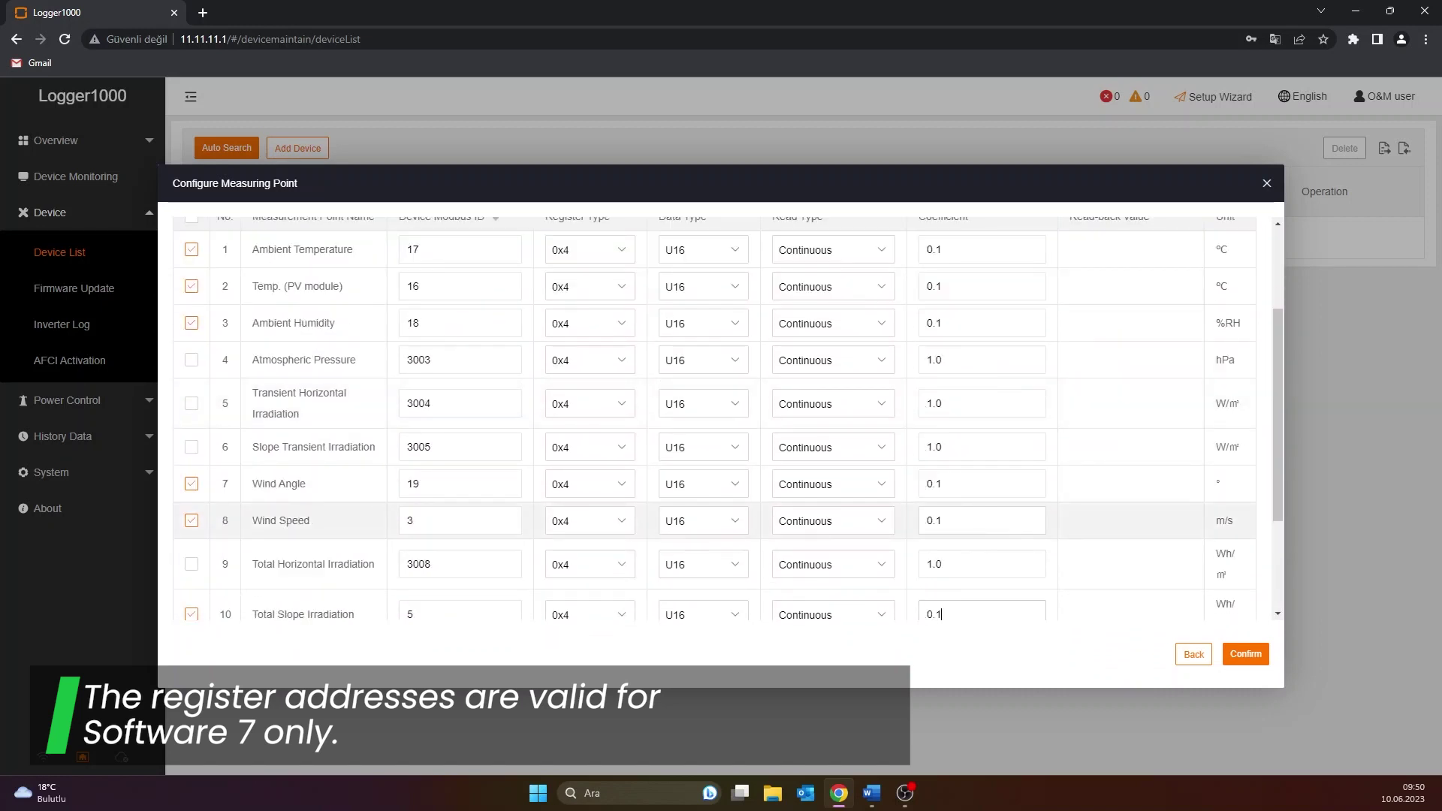
scroll(601, 495, "up", 2)
Change the data type of Ambient Temperature and PV module temperature to S16
left_click(736, 324)
left_click(712, 367)
left_click(712, 364)
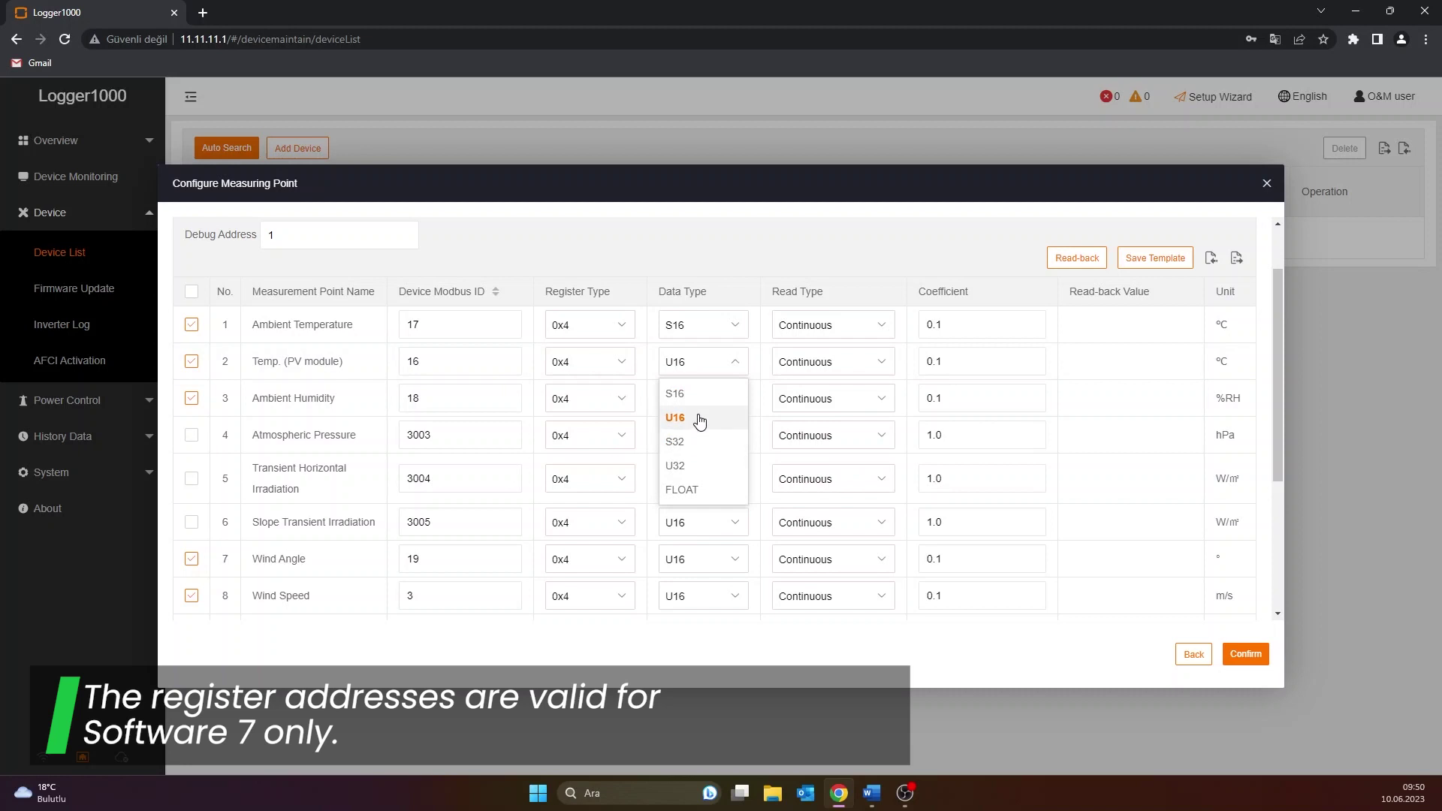
left_click(699, 418)
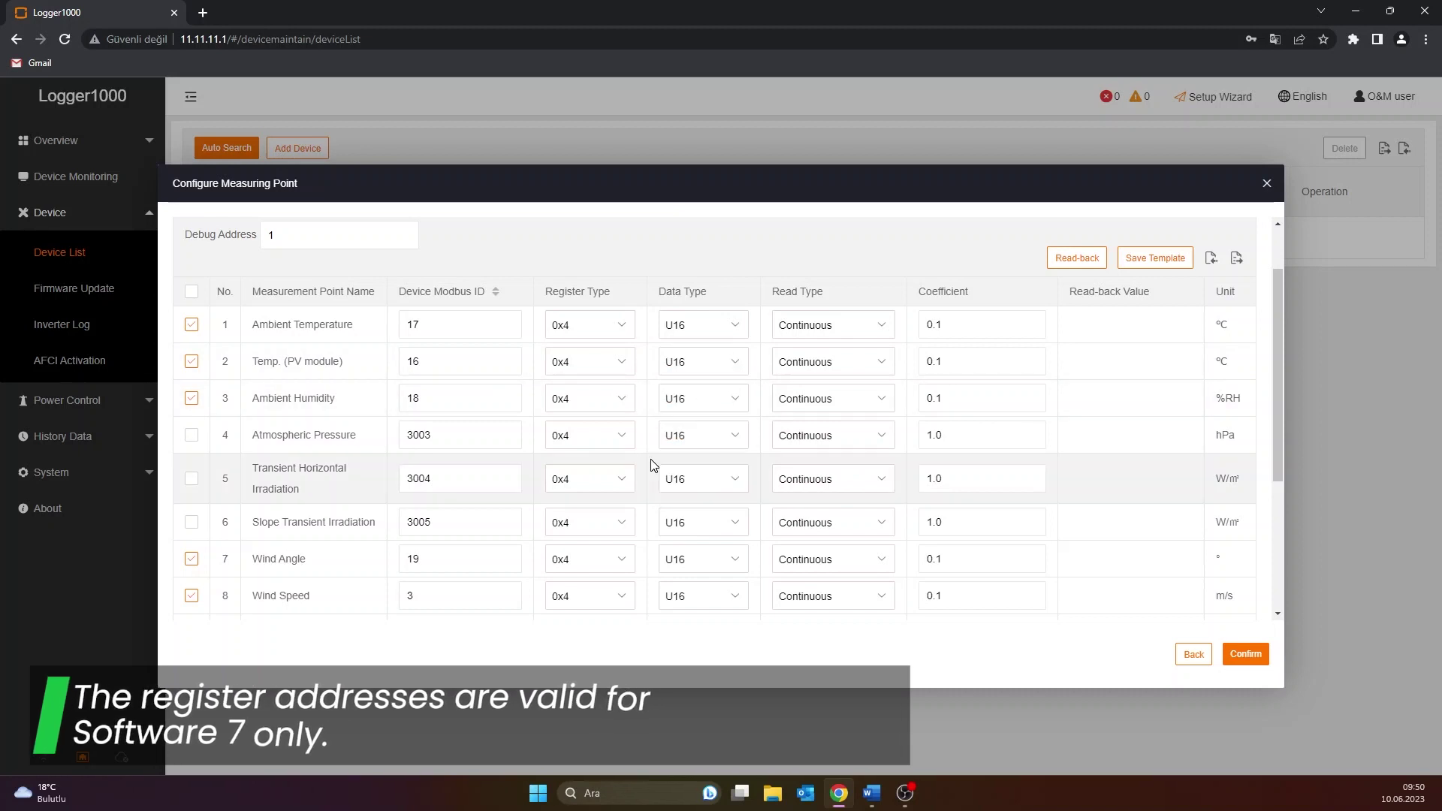
Confirm read type stays Continuous and register type stays 0x4
scroll(824, 387, "down", 1)
left_click(825, 385)
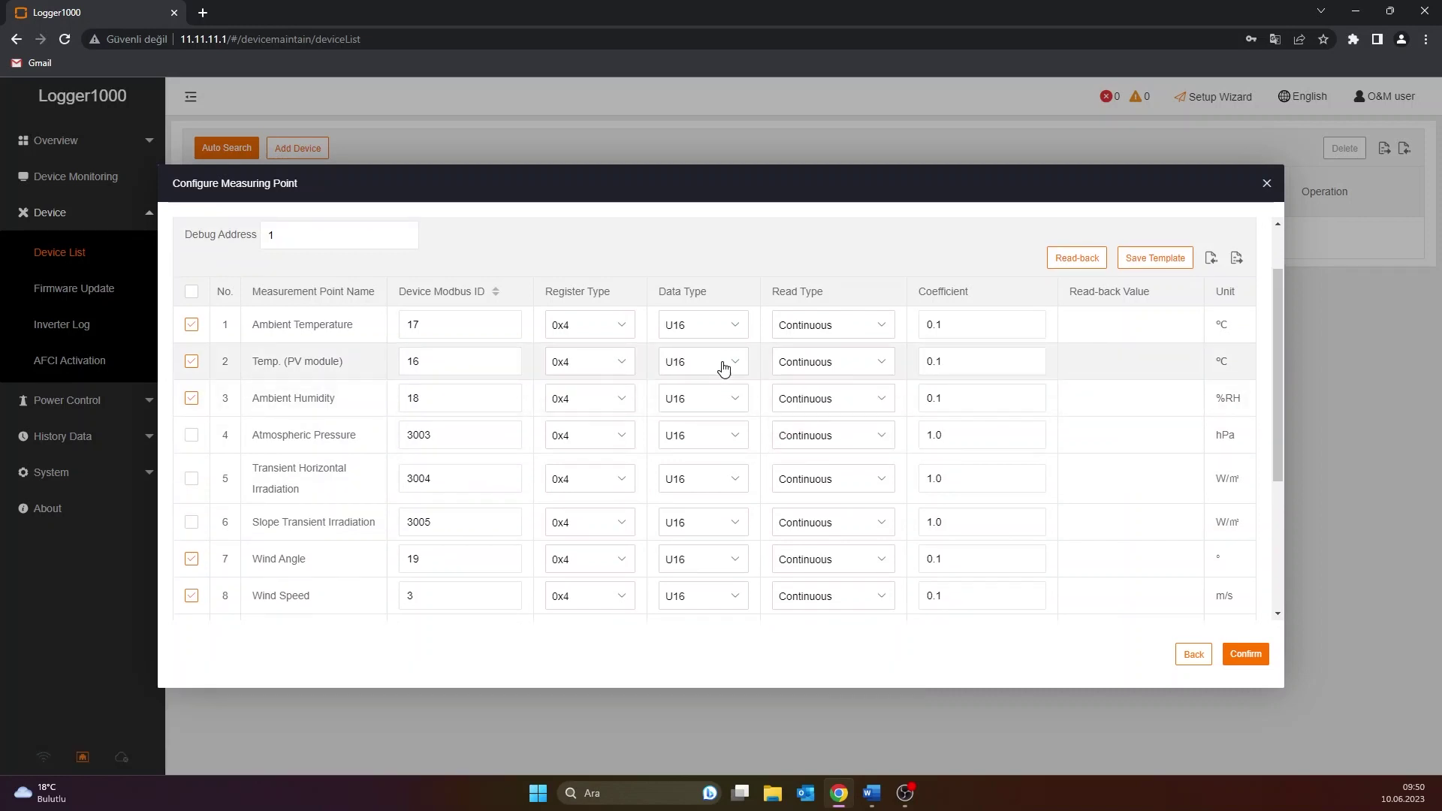
left_click(621, 325)
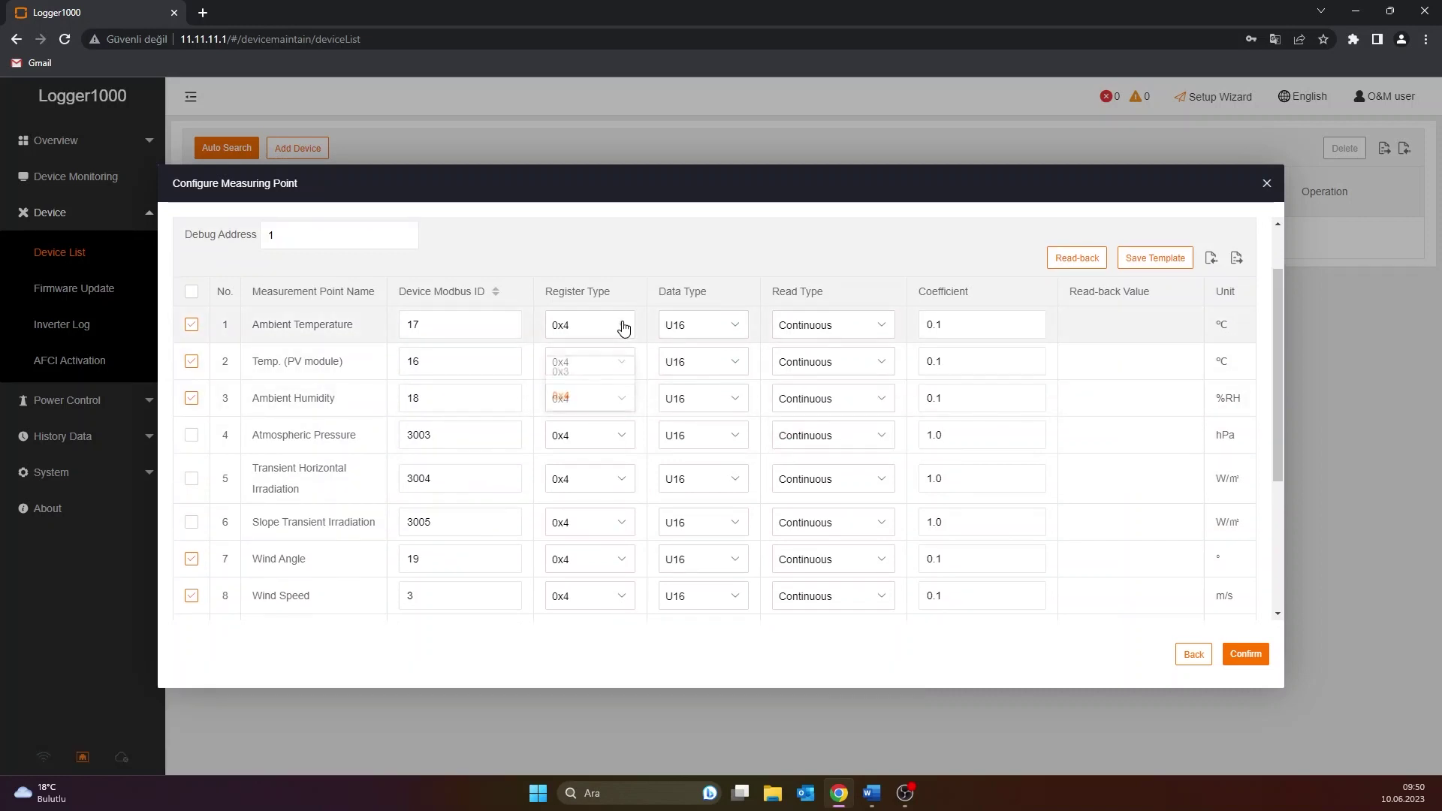
left_click(596, 379)
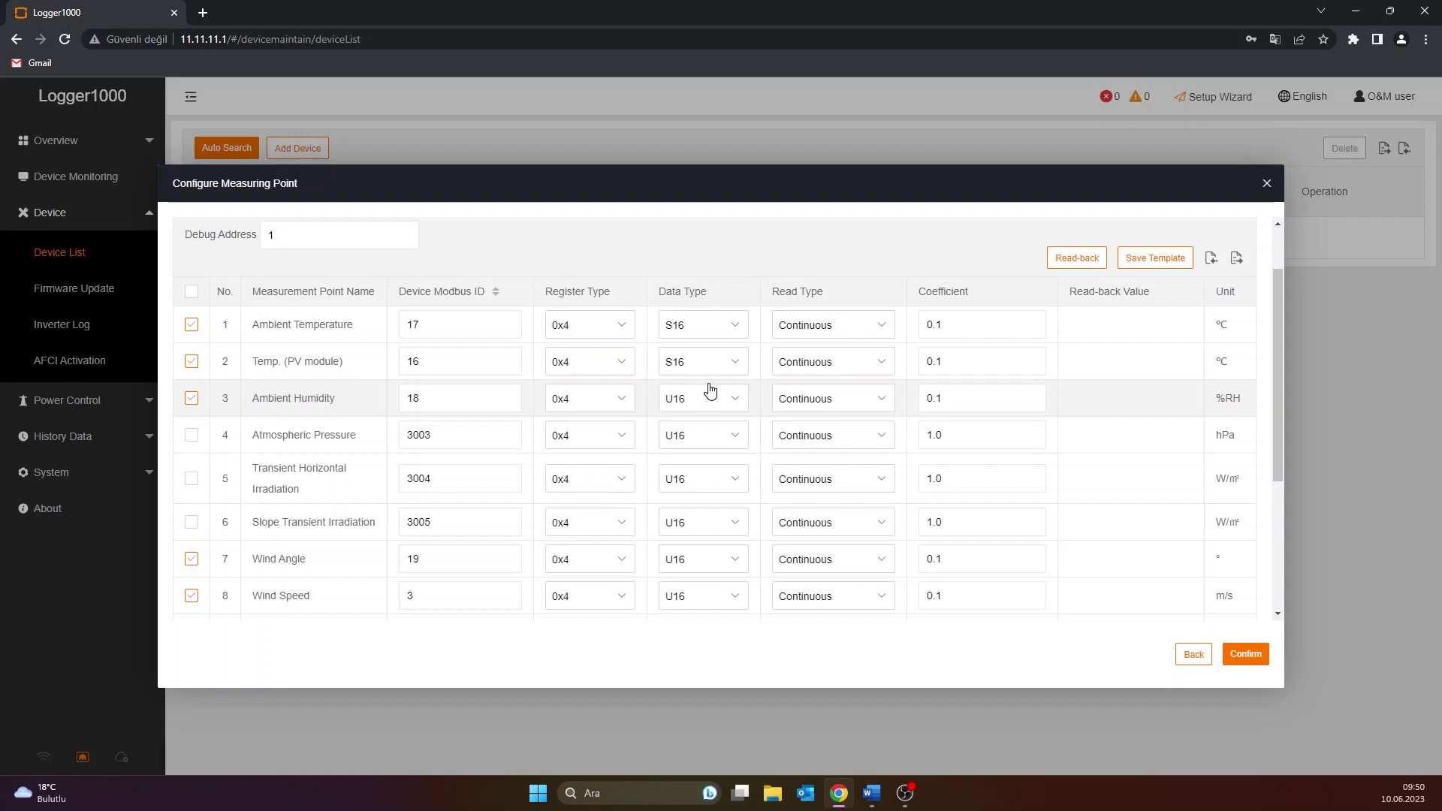
scroll(709, 391, "down", 2)
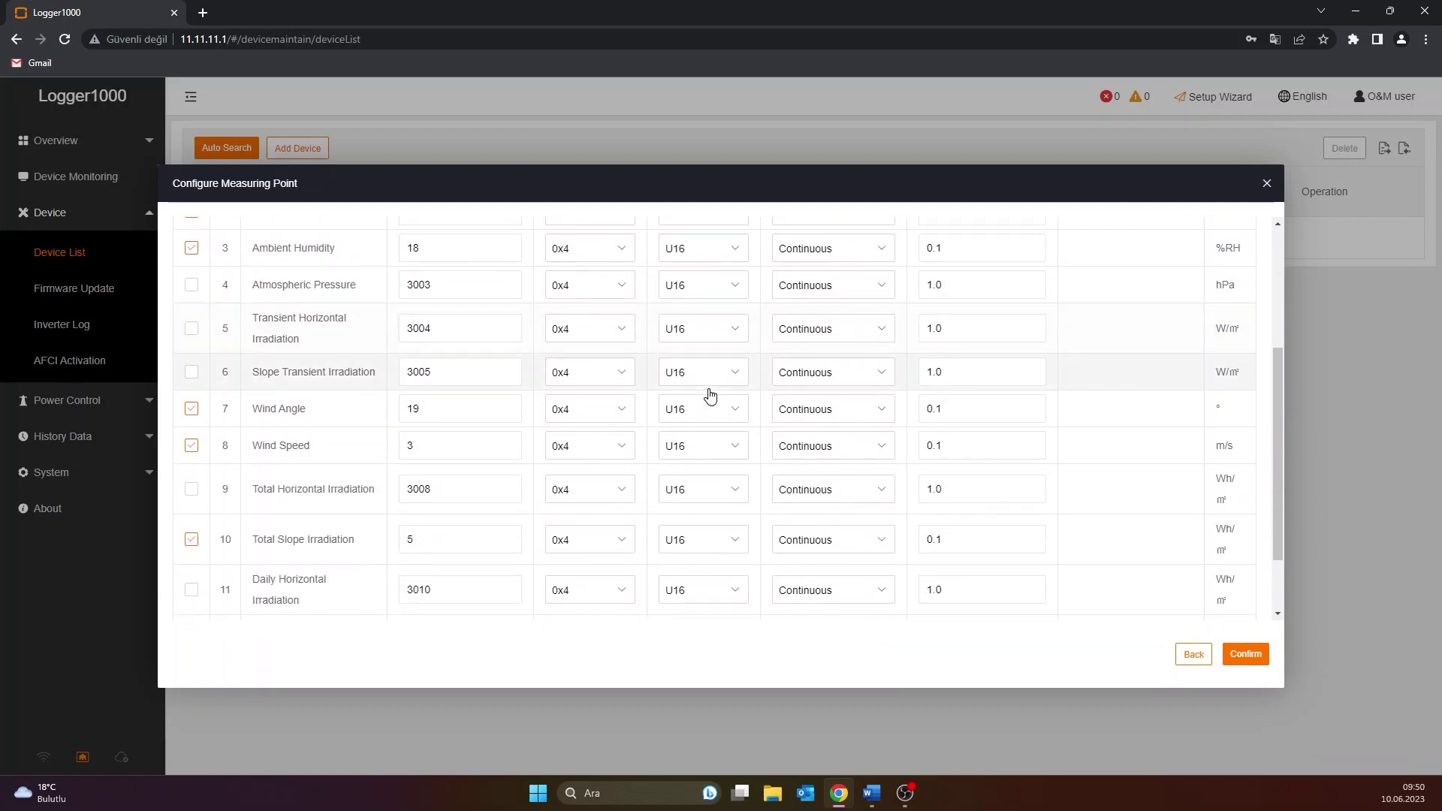
scroll(710, 393, "down", 1)
scroll(711, 393, "up", 3)
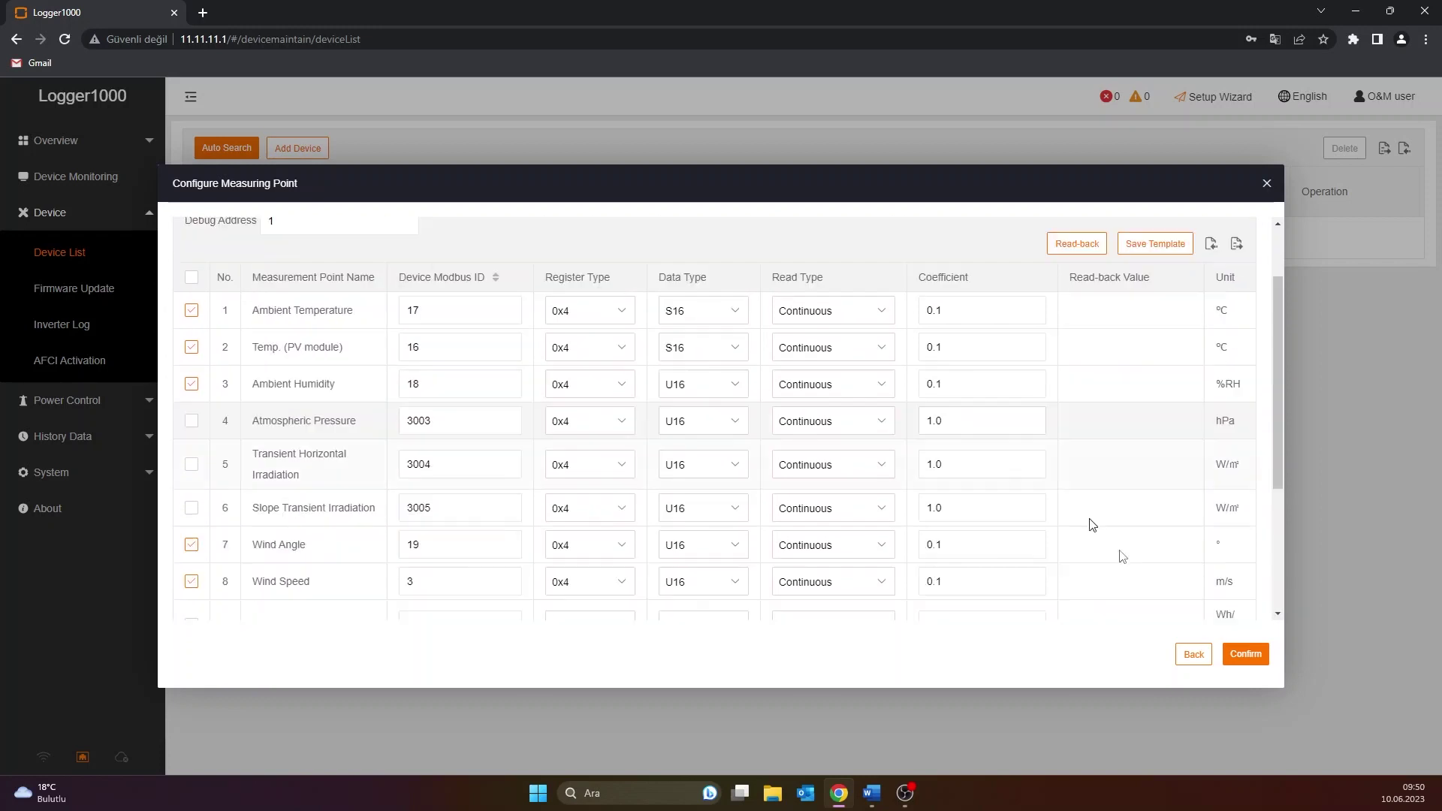
Save the measuring points and view EM(COM1-001)'s realtime readings in Device Monitoring
left_click(1246, 654)
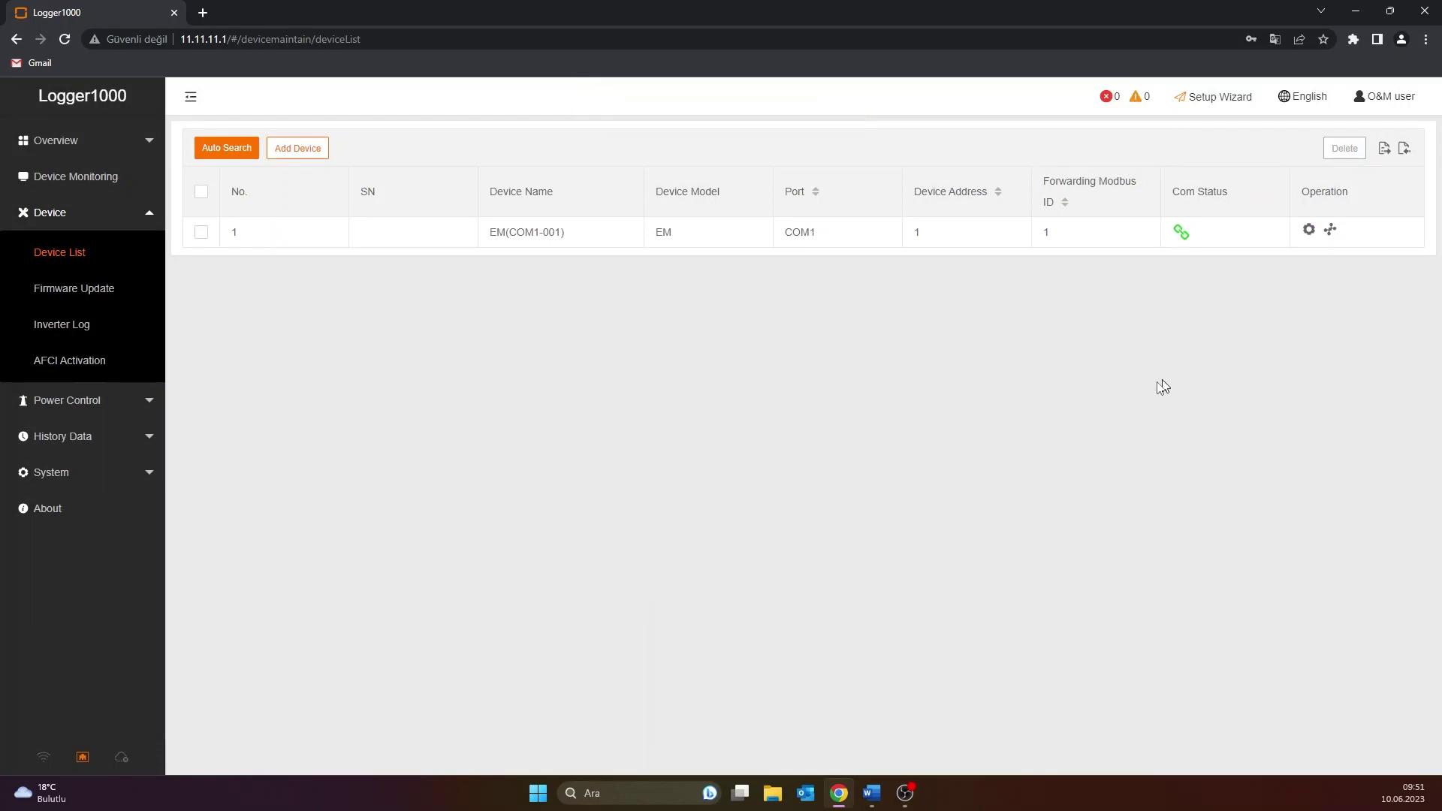
left_click(96, 184)
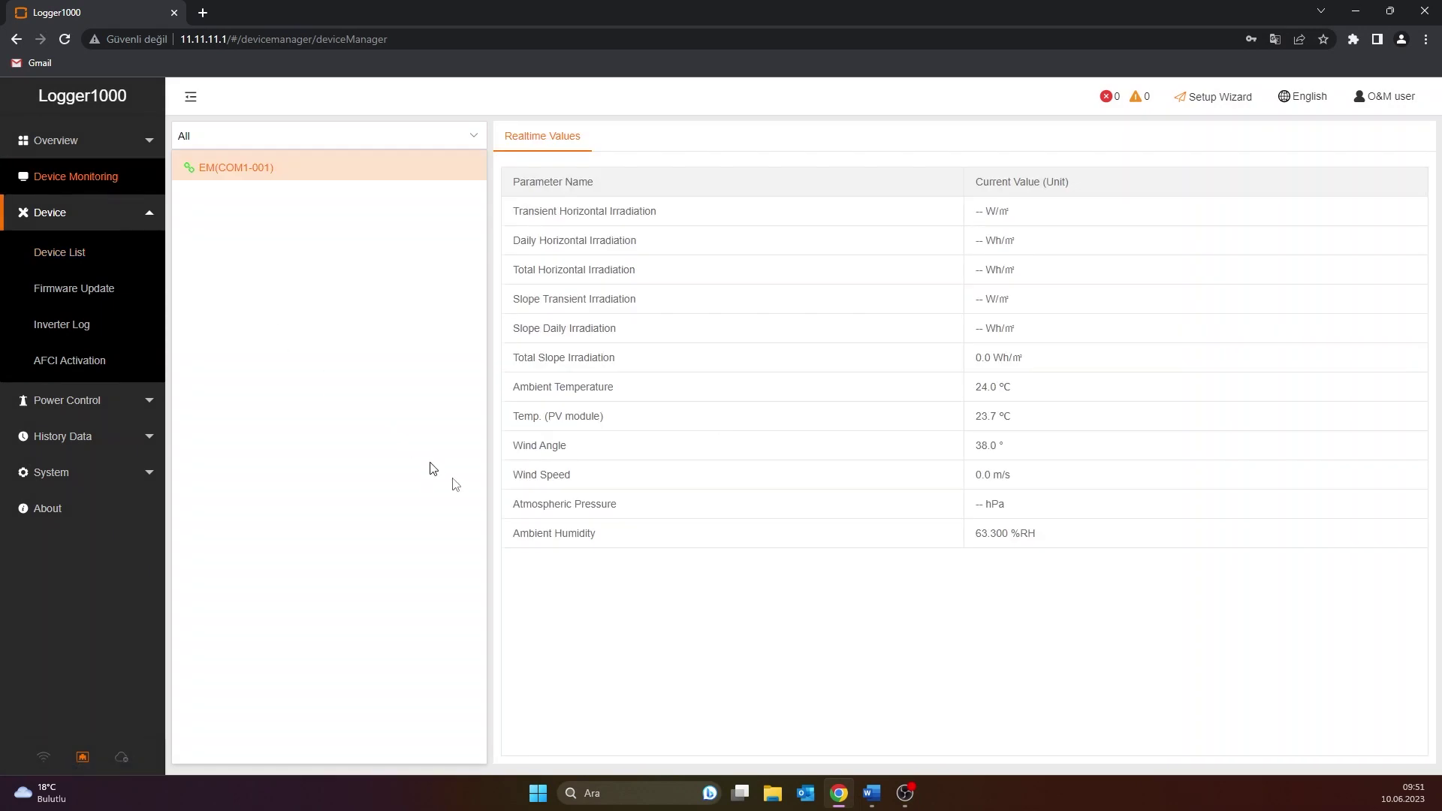